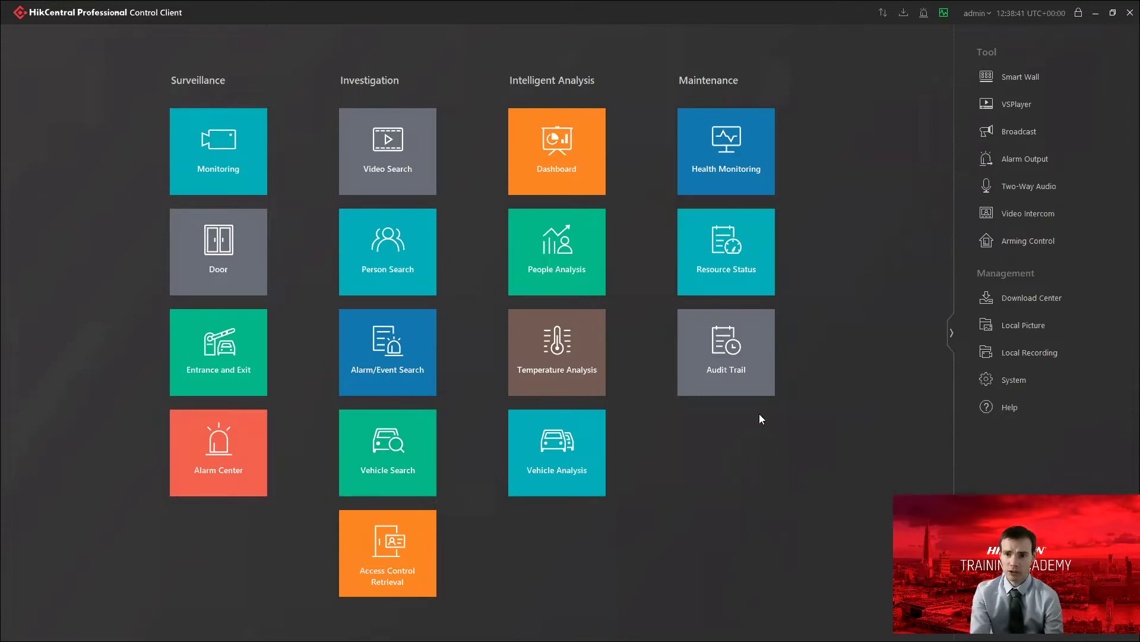
# Check the Health Monitoring overview and Camera status list, then close the Real-Time Overview tab.
pyautogui.click(763, 175)
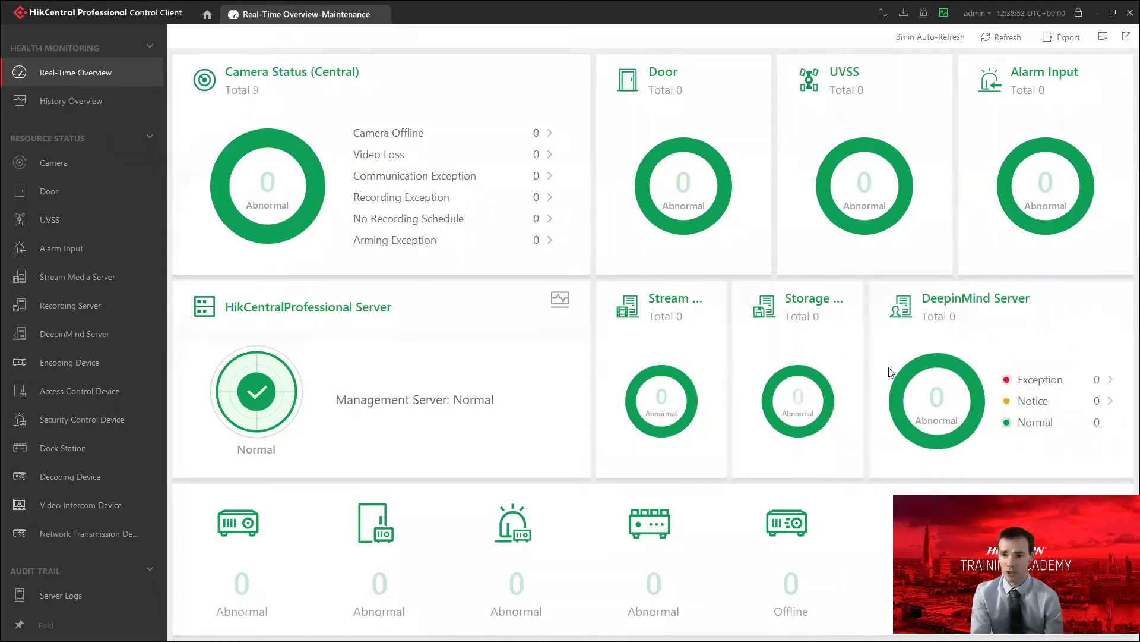
pyautogui.moveTo(783, 377)
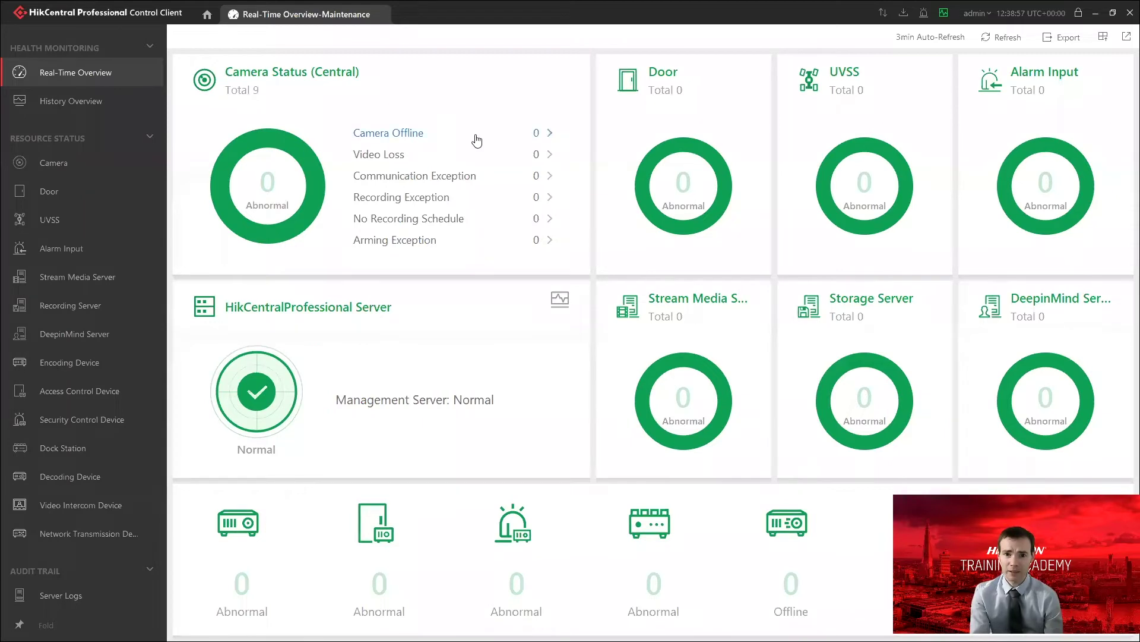
pyautogui.click(66, 155)
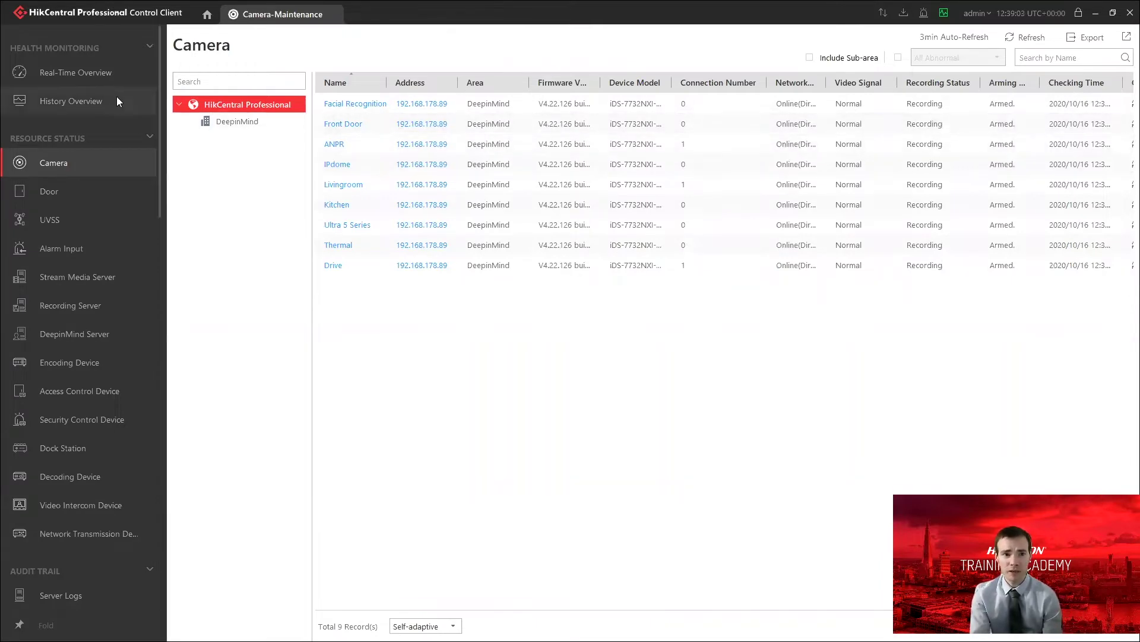
pyautogui.click(97, 76)
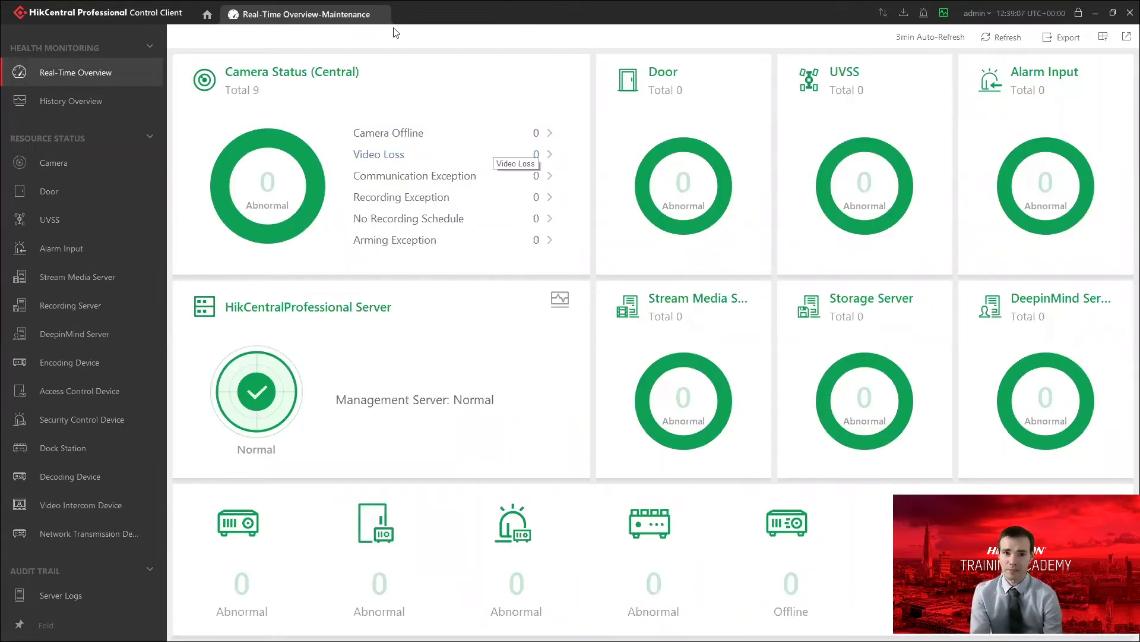
pyautogui.click(381, 14)
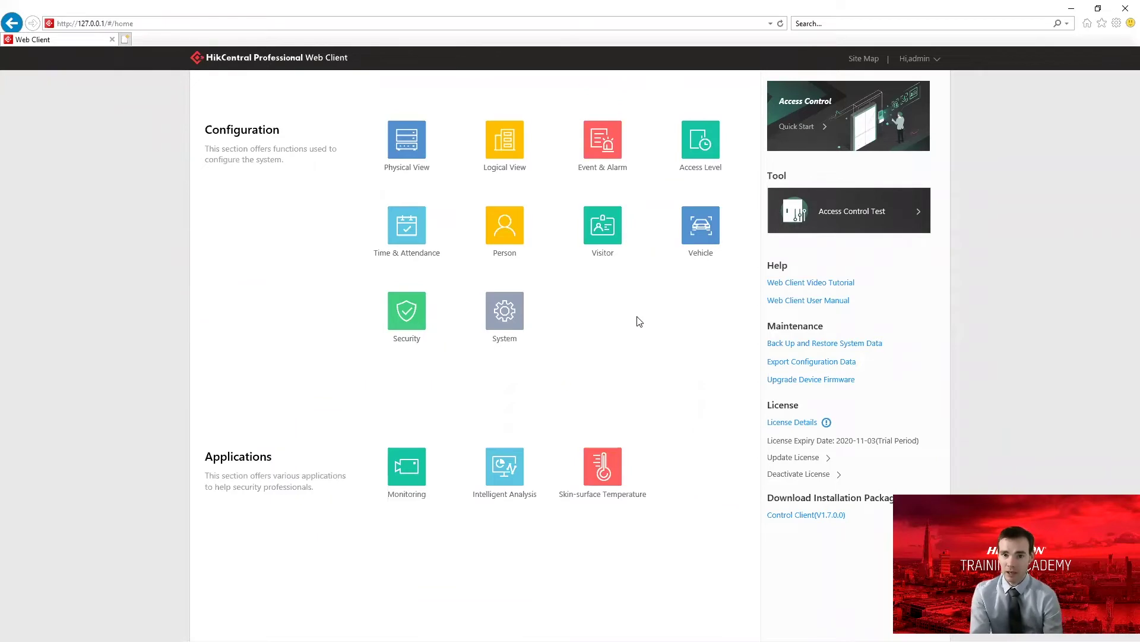
# List Network Transmission Devices in Physical View and search the Local Network for online devices.
pyautogui.click(398, 140)
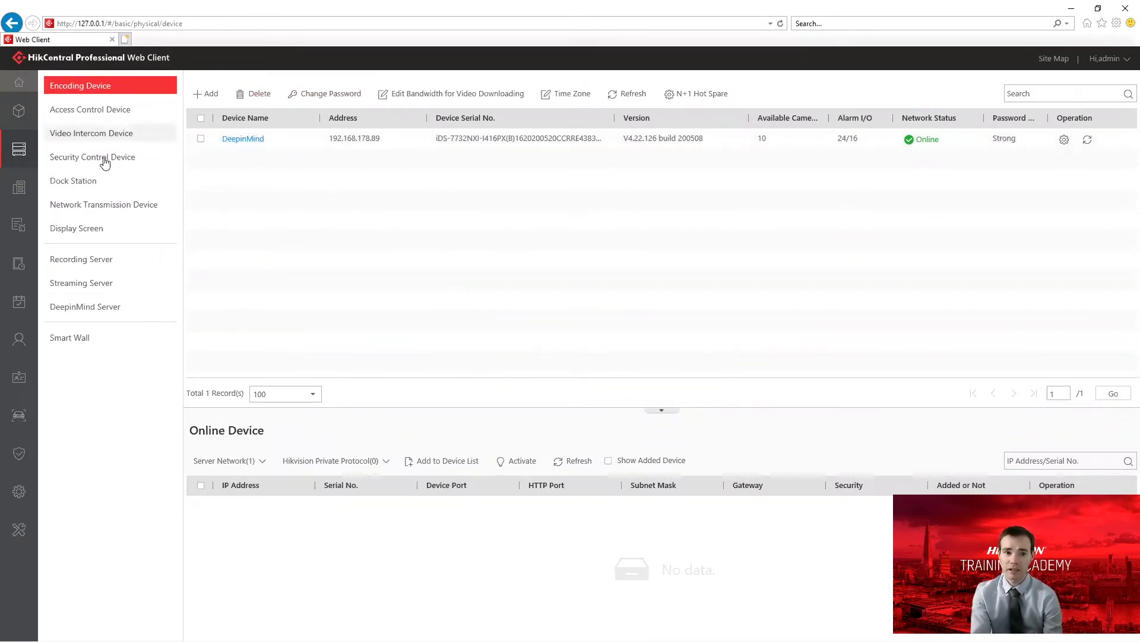
pyautogui.click(99, 212)
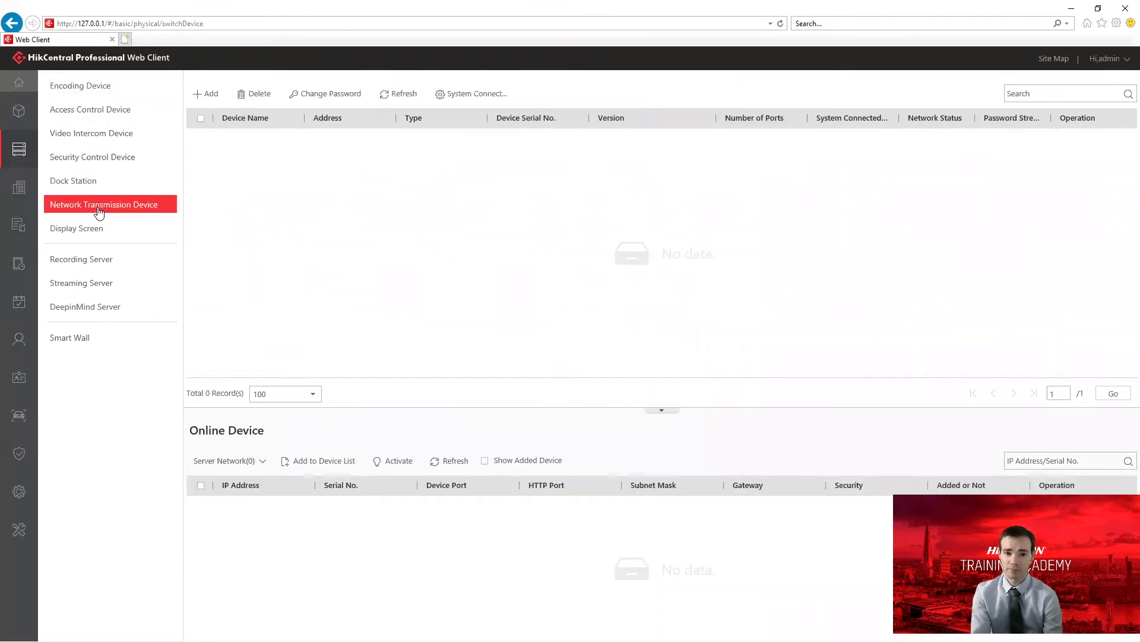
pyautogui.click(229, 461)
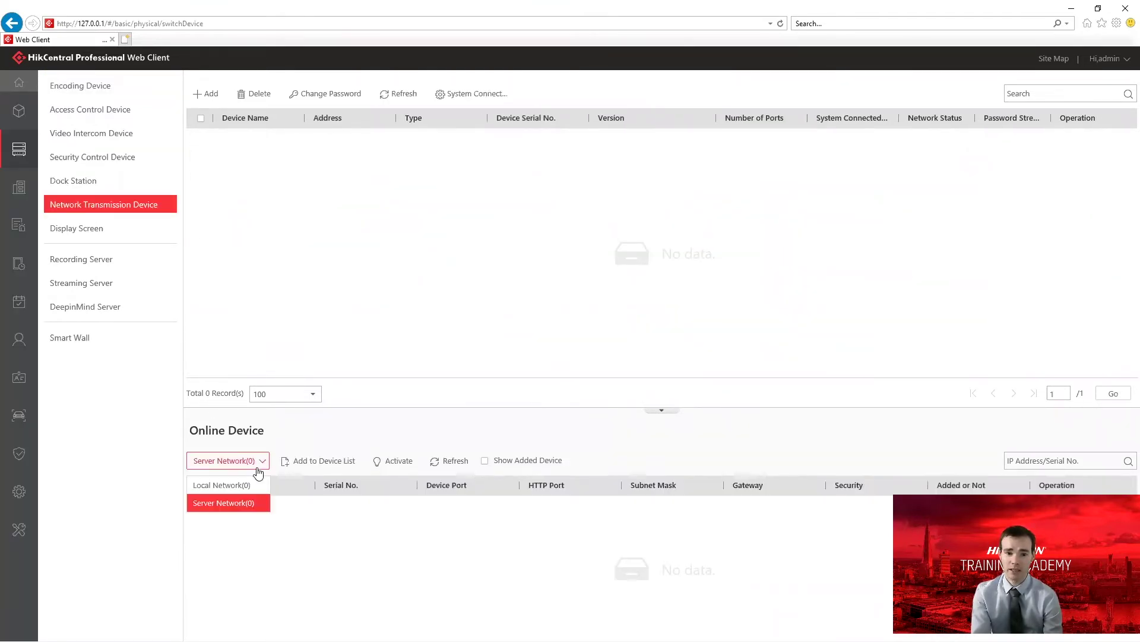
pyautogui.click(243, 486)
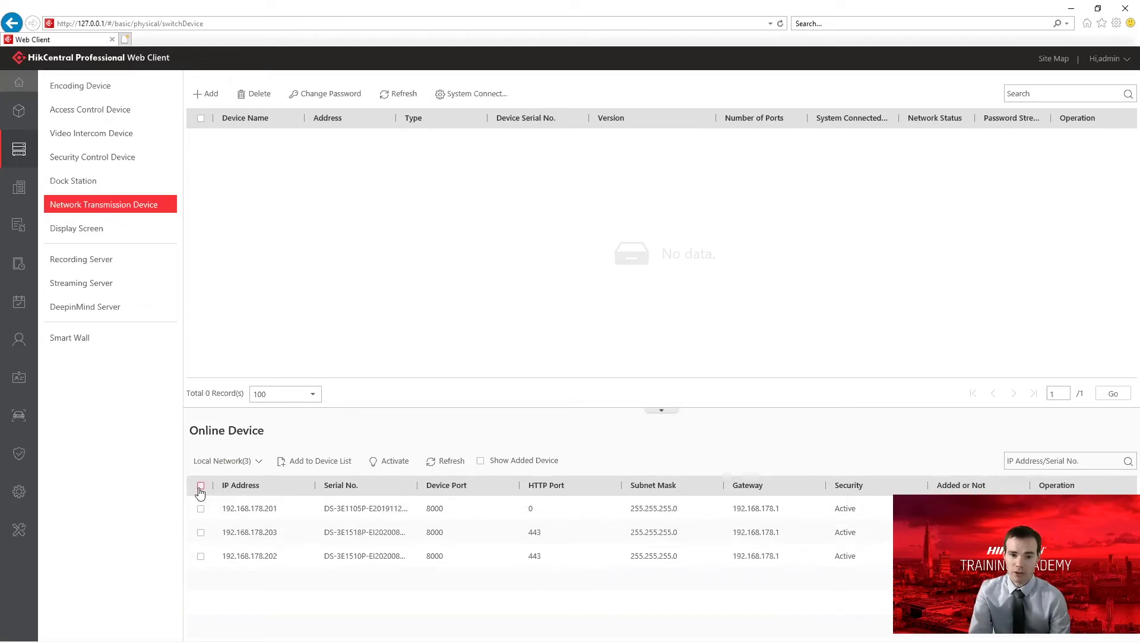
# Add the three detected switches using their login password, then refresh to confirm they're Online.
pyautogui.click(330, 469)
pyautogui.click(397, 178)
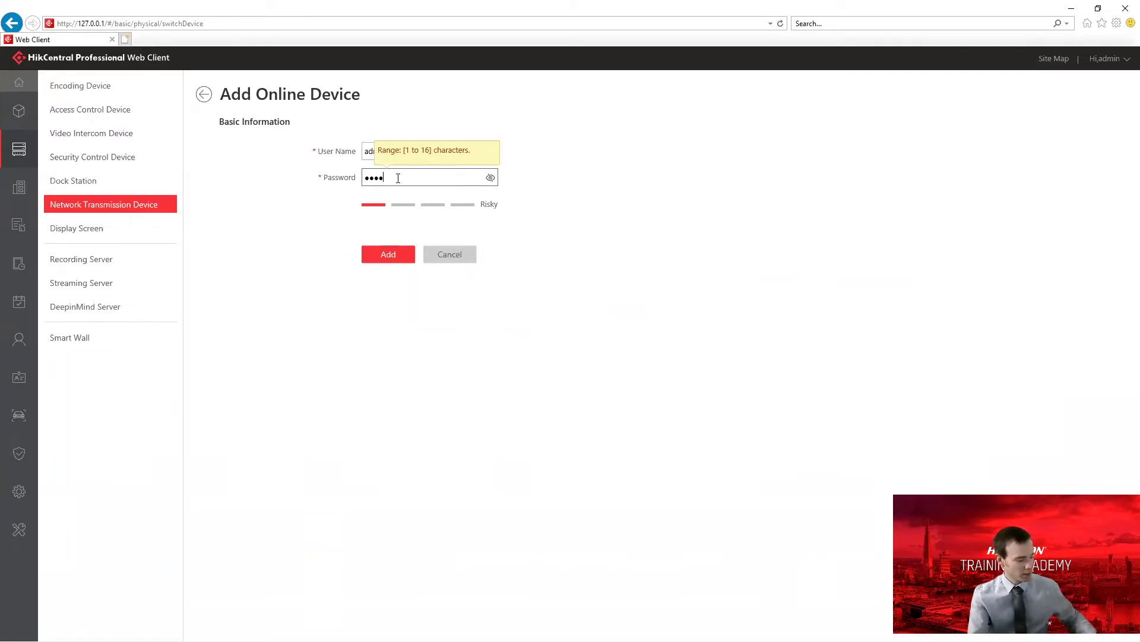
pyautogui.write('123')
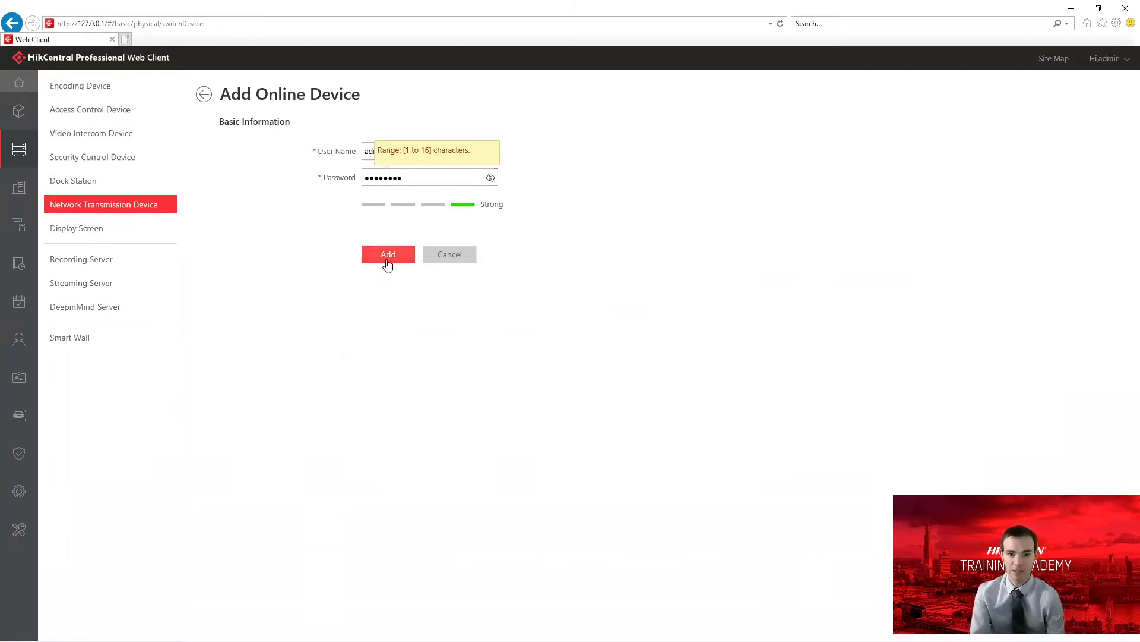
pyautogui.click(388, 256)
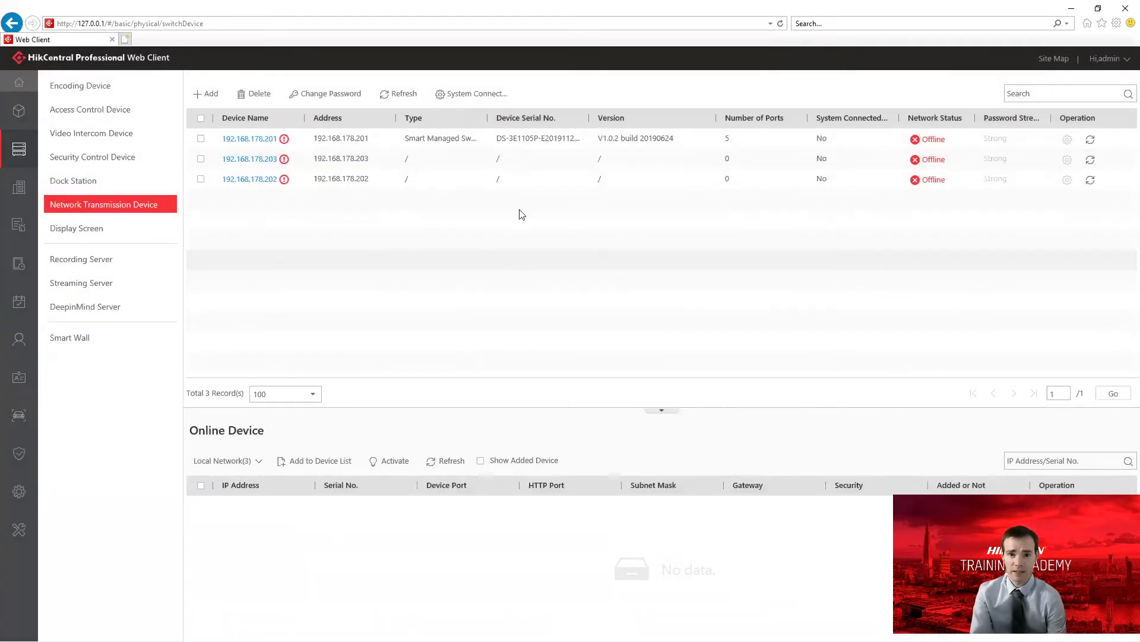
pyautogui.click(404, 95)
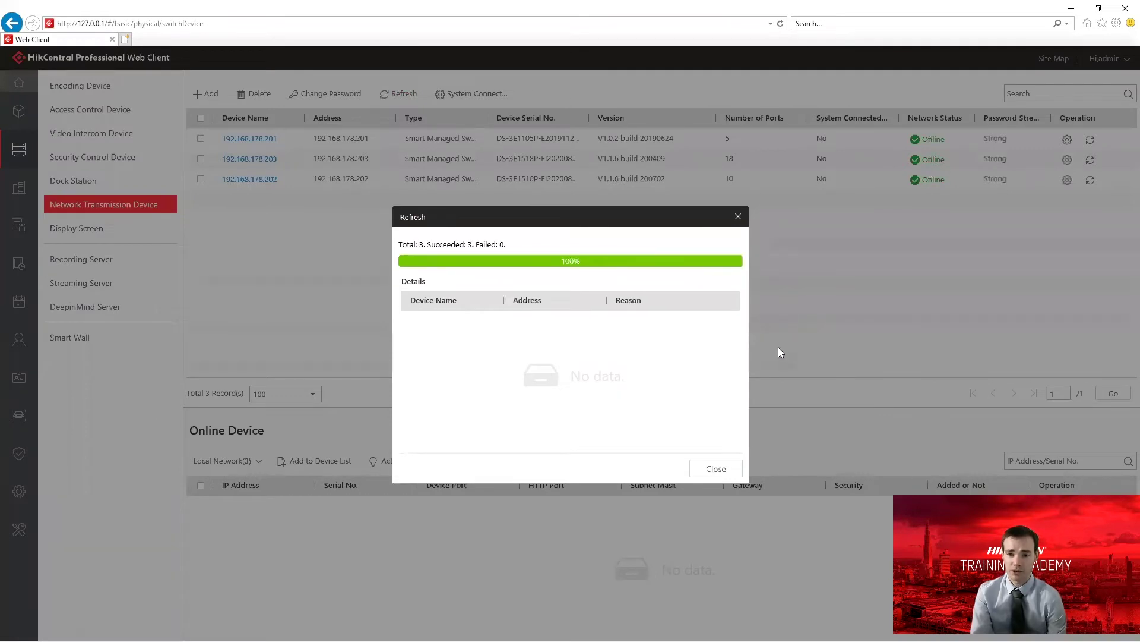
pyautogui.click(717, 469)
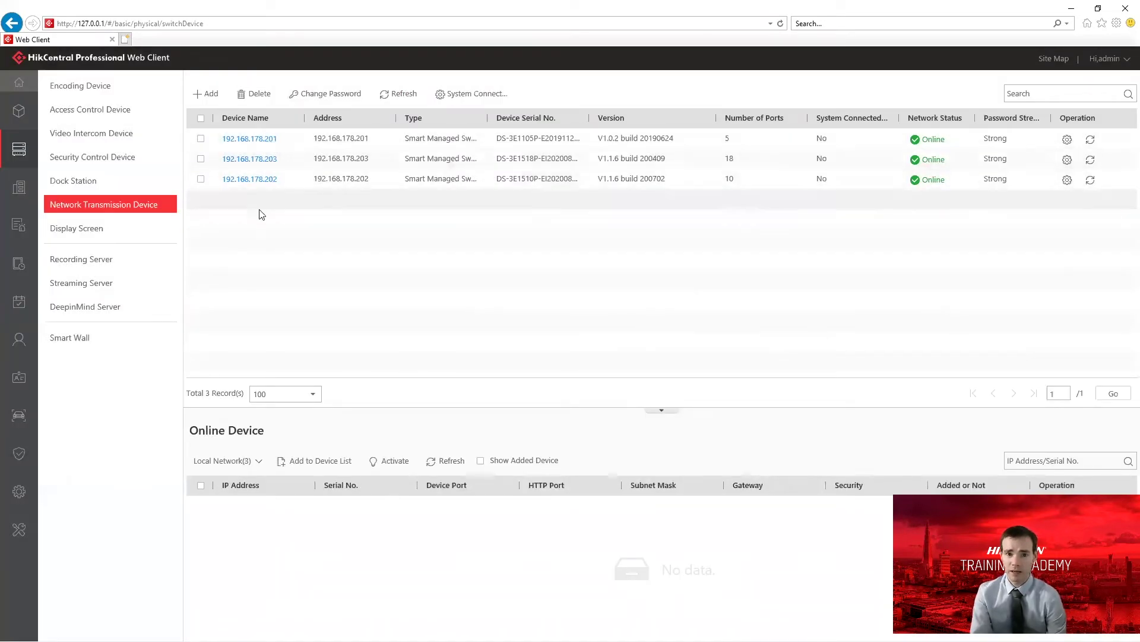
# Rename the 192.168.178.201 switch to 'Smart Switch 1' and save.
pyautogui.click(267, 141)
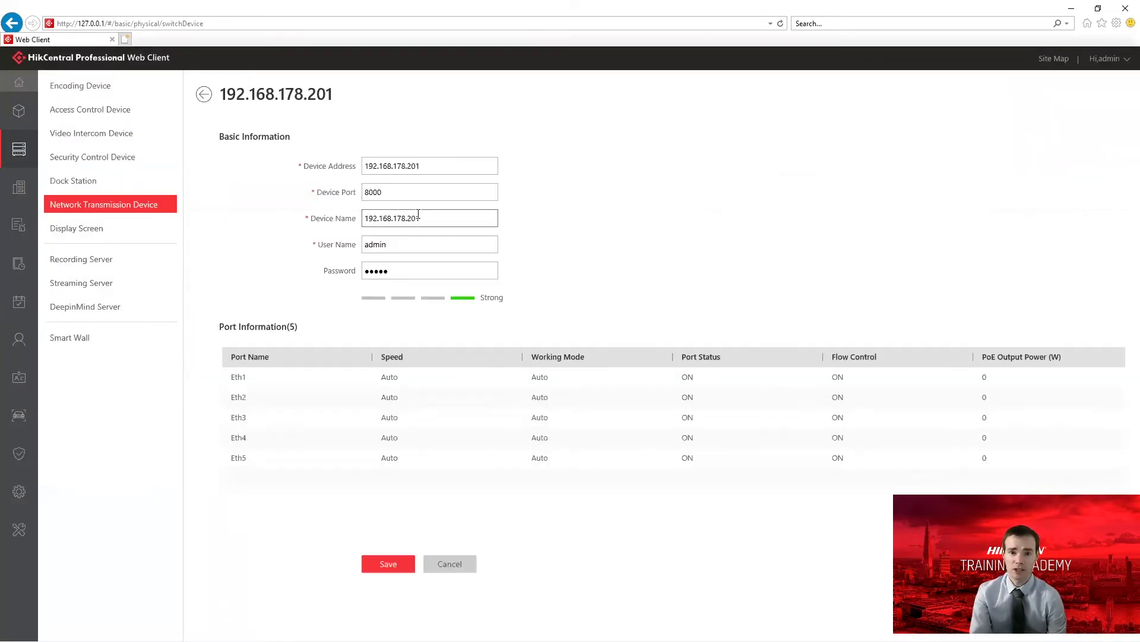
pyautogui.moveTo(437, 220); pyautogui.dragTo(344, 226)
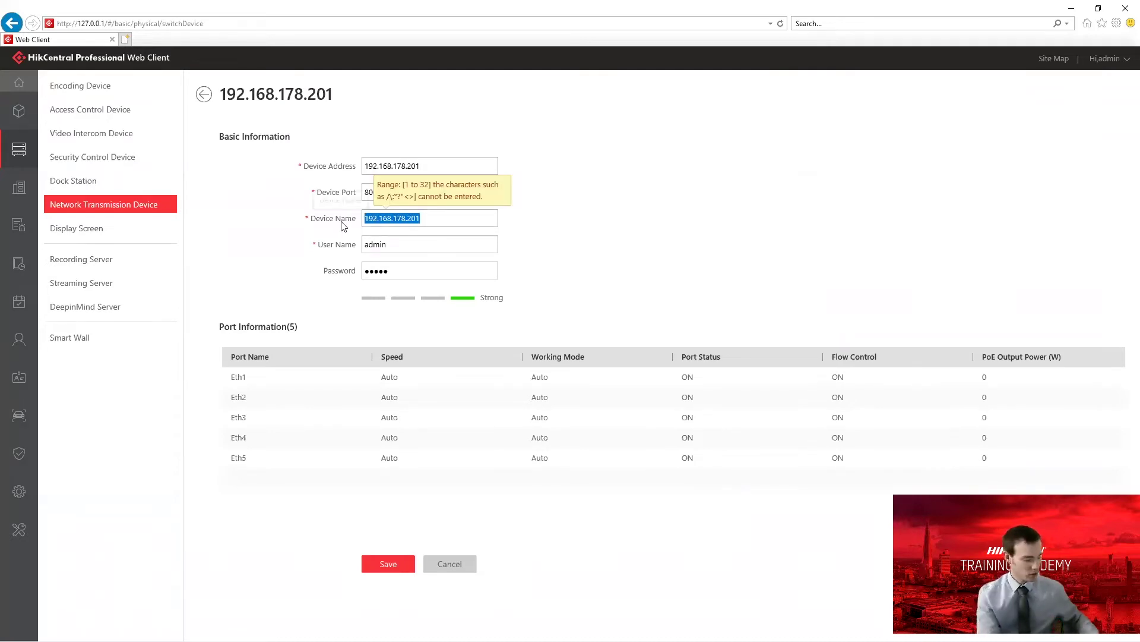
pyautogui.write('Smart Switch')
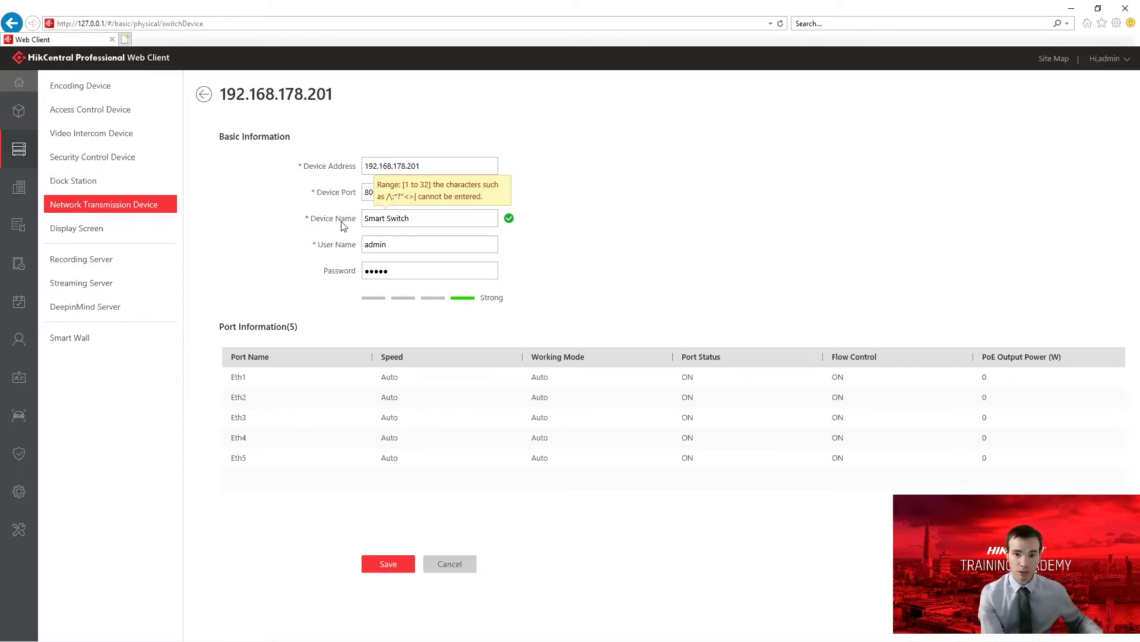
pyautogui.write('1')
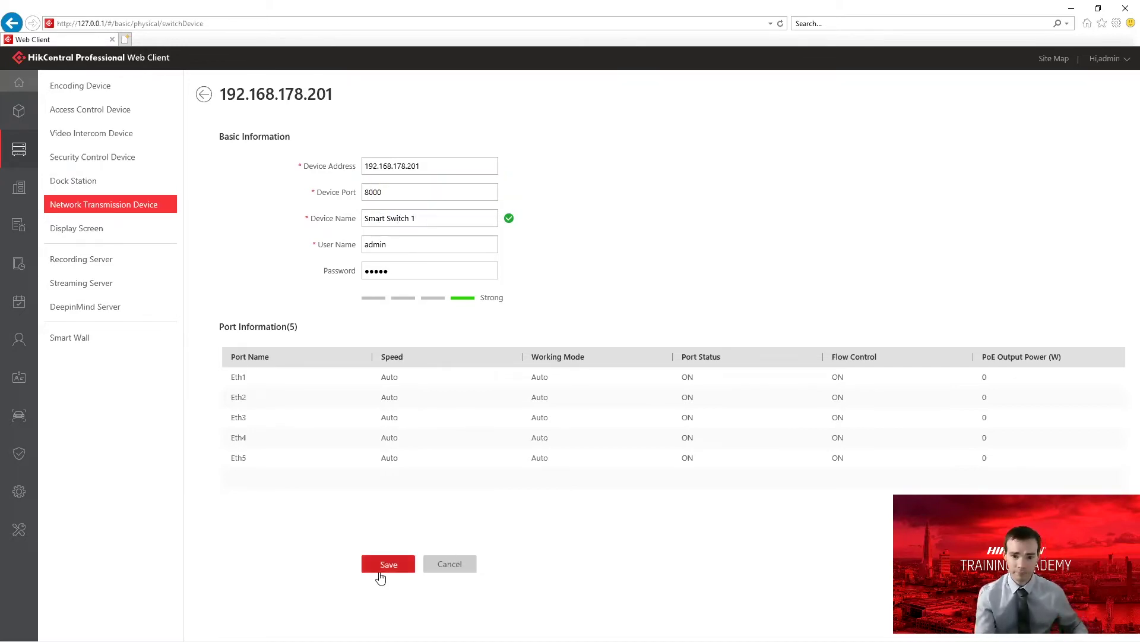
pyautogui.click(385, 568)
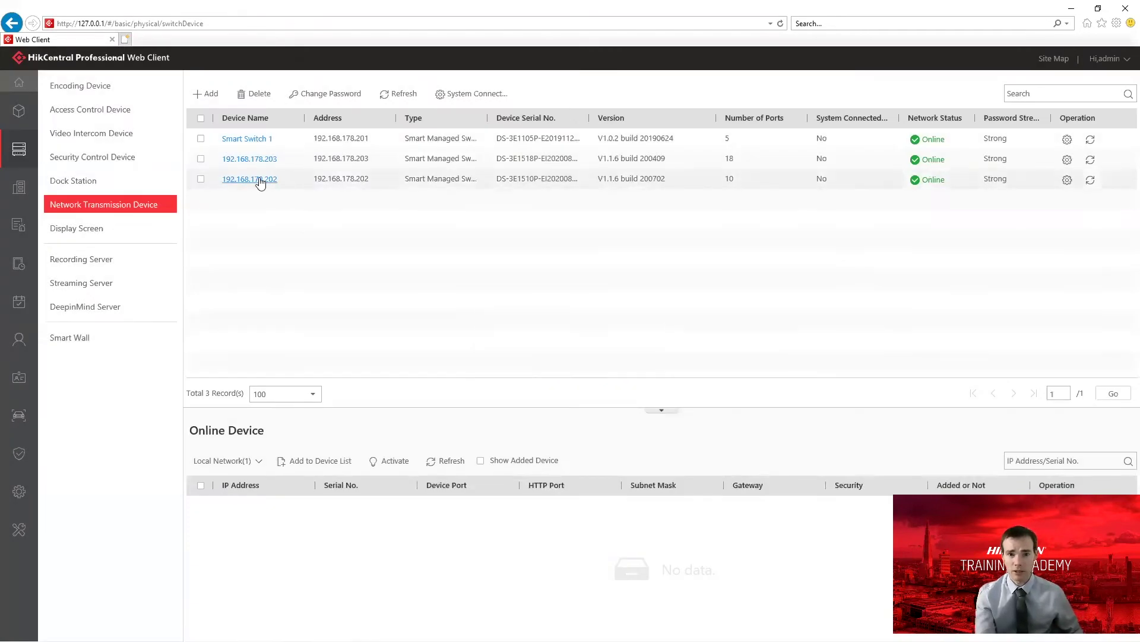
# Rename the 192.168.178.202 switch to 'Smart Switch 2' and save.
pyautogui.click(259, 178)
pyautogui.moveTo(461, 217); pyautogui.dragTo(272, 225)
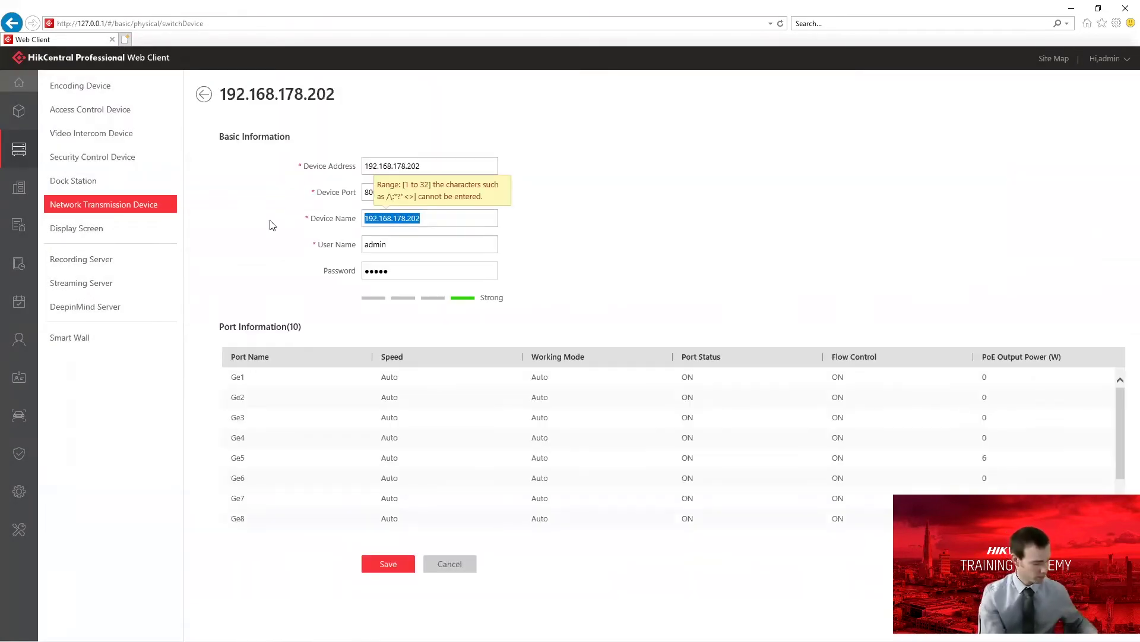
pyautogui.write('Smart Switch 2')
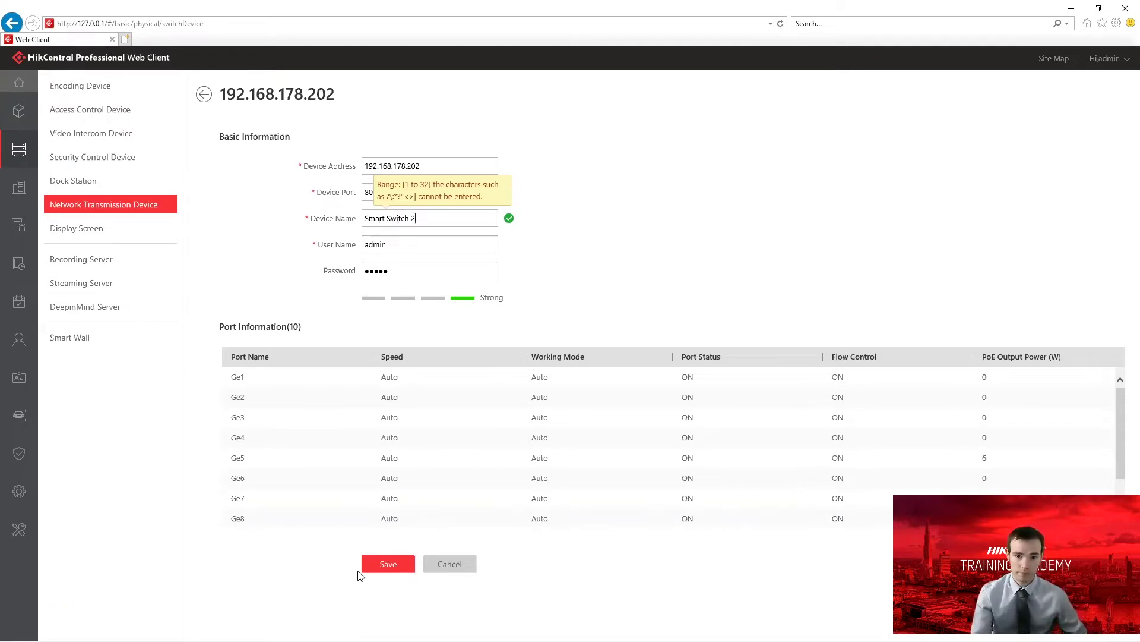
pyautogui.click(378, 564)
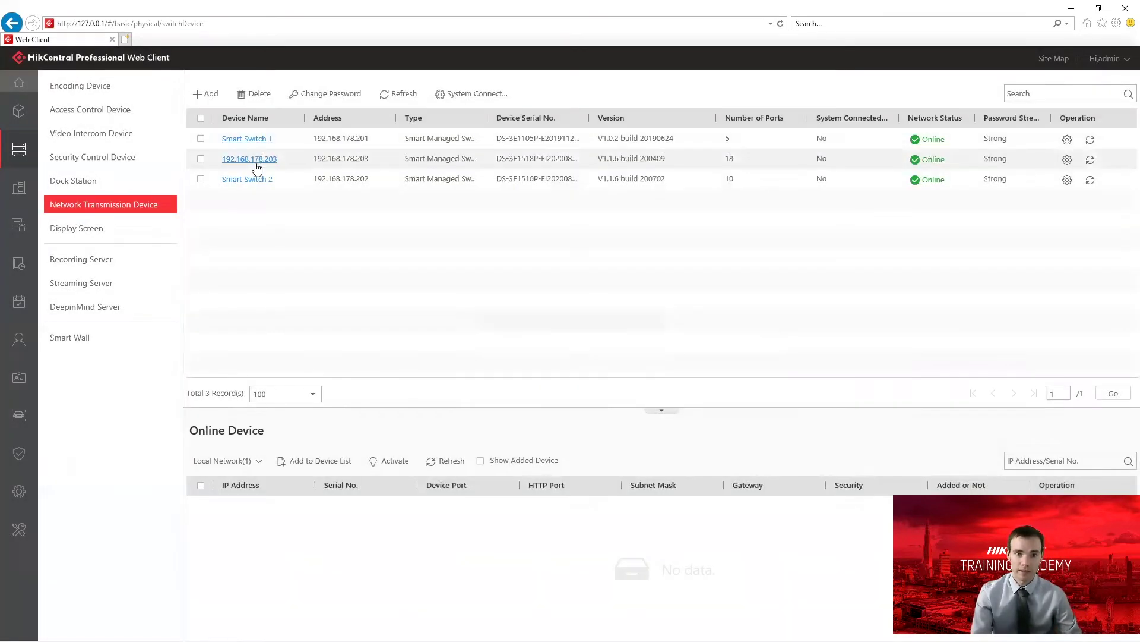
# Rename the 192.168.178.203 switch to 'Smart Switch 3' and save.
pyautogui.click(255, 162)
pyautogui.moveTo(416, 218); pyautogui.dragTo(294, 220)
pyautogui.write('Smart')
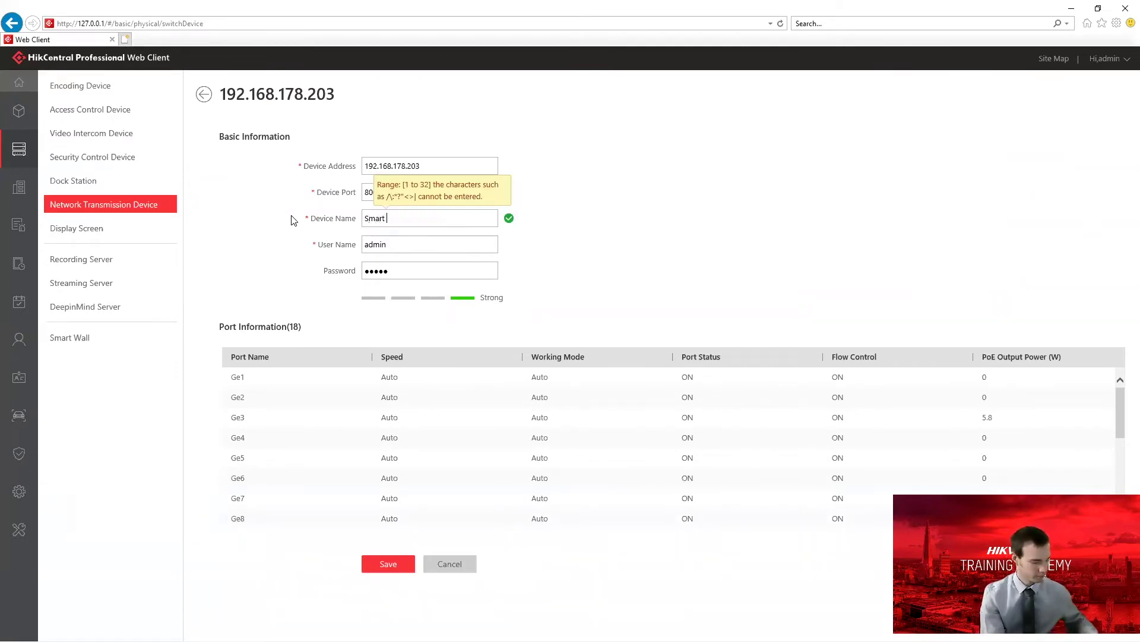
pyautogui.write(' Switch 3')
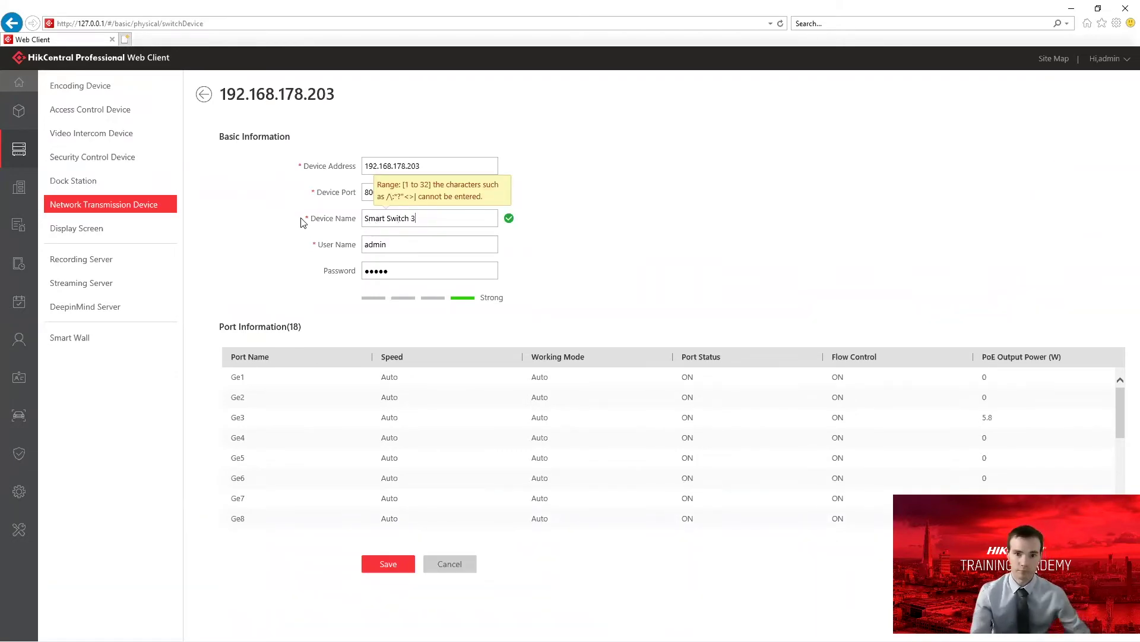
pyautogui.click(387, 562)
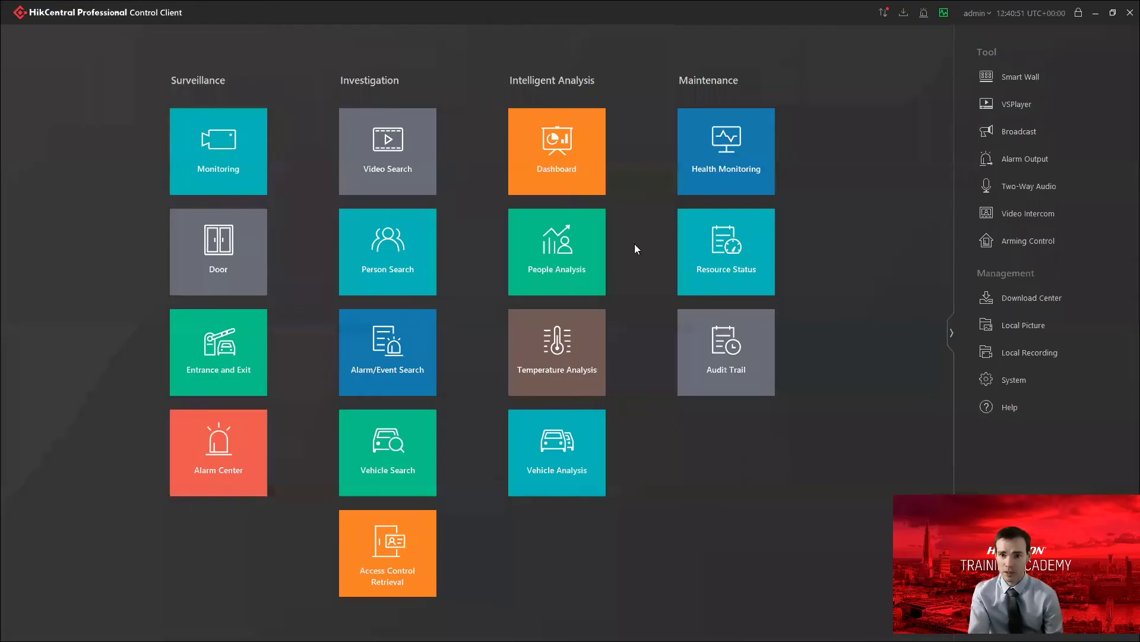
# Open Health Monitoring and synchronize the updated configuration to load the Smart Switch 3 topology.
pyautogui.click(736, 189)
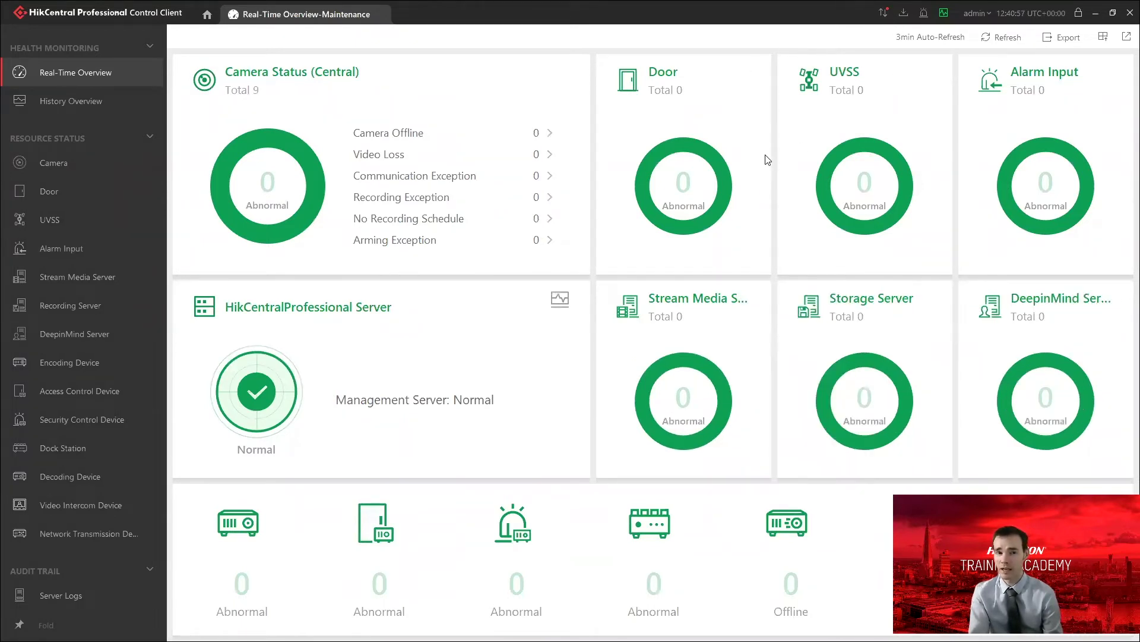
pyautogui.click(883, 15)
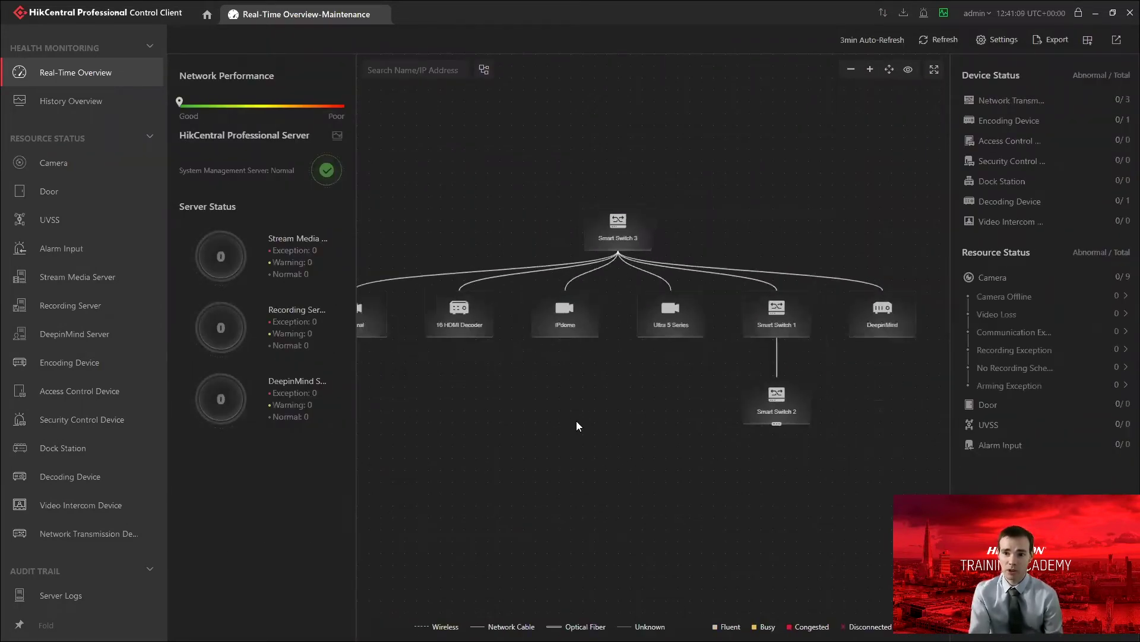
pyautogui.moveTo(578, 420); pyautogui.dragTo(601, 401)
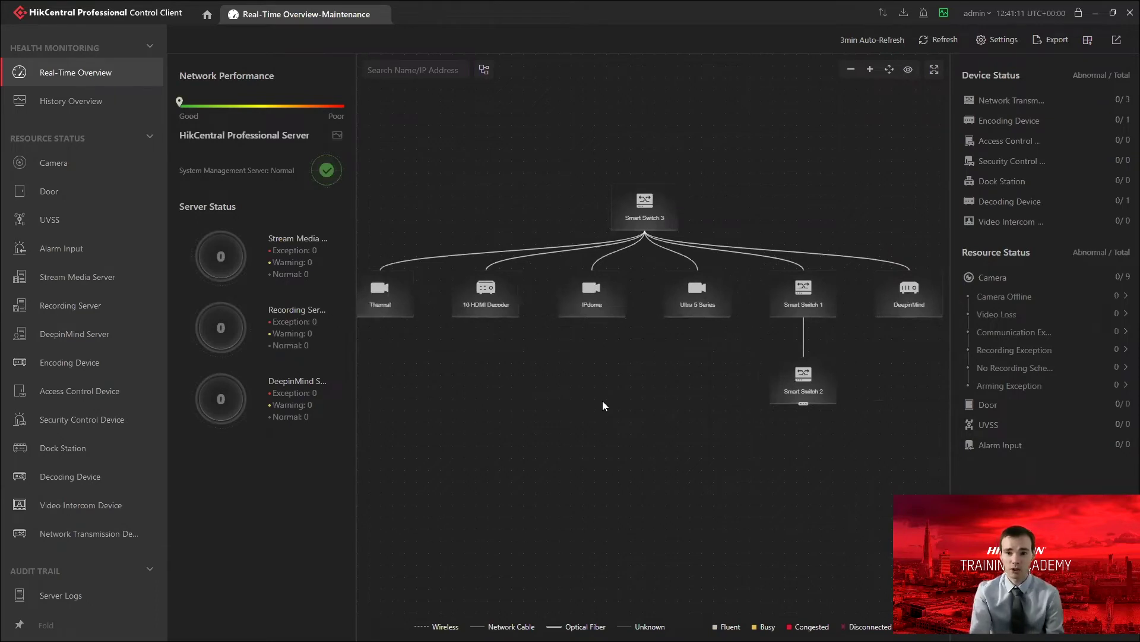
pyautogui.click(804, 403)
pyautogui.moveTo(644, 384)
pyautogui.mouseDown()
pyautogui.moveTo(663, 376)
pyautogui.moveTo(644, 379)
pyautogui.mouseUp()
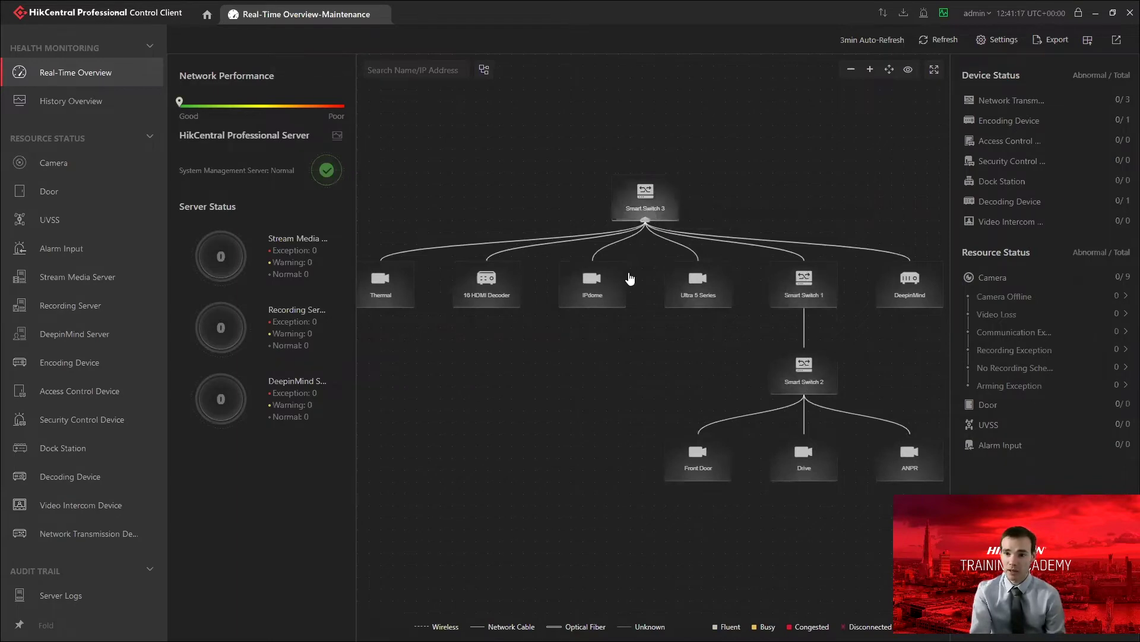
pyautogui.moveTo(598, 393); pyautogui.dragTo(574, 370)
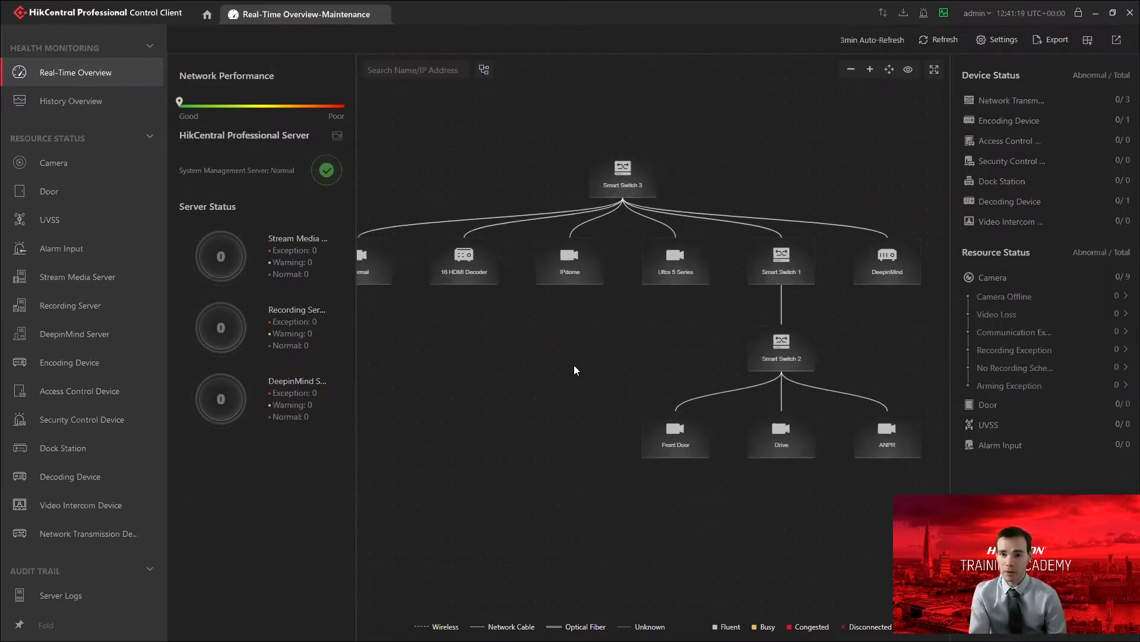
pyautogui.moveTo(547, 351); pyautogui.dragTo(579, 382)
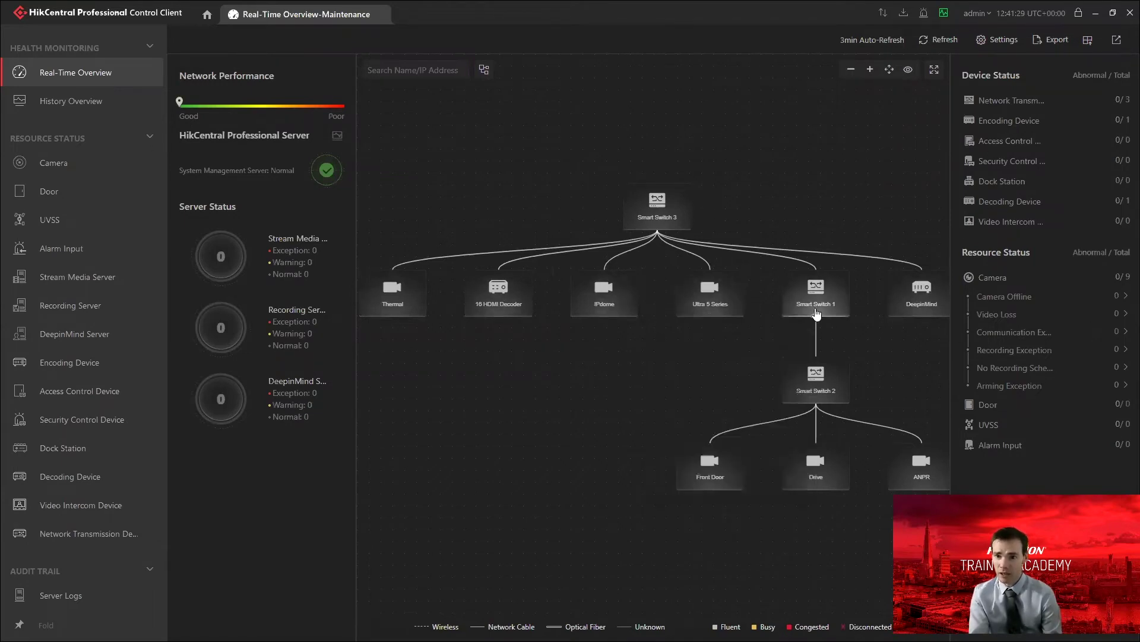
pyautogui.moveTo(877, 385); pyautogui.dragTo(854, 380)
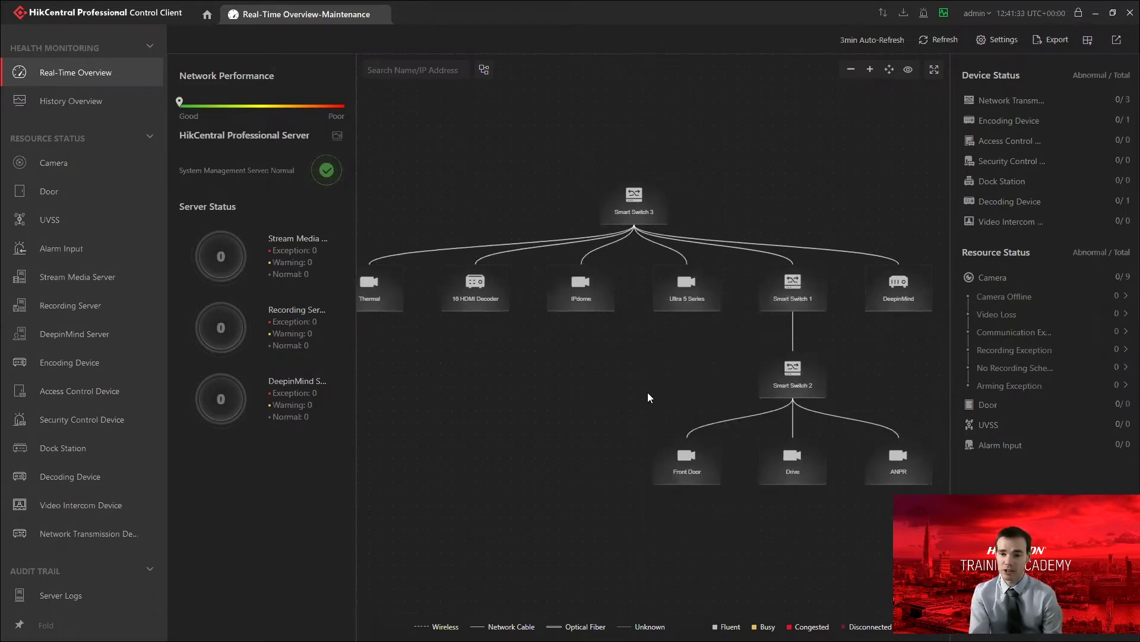
pyautogui.moveTo(650, 390); pyautogui.dragTo(643, 389)
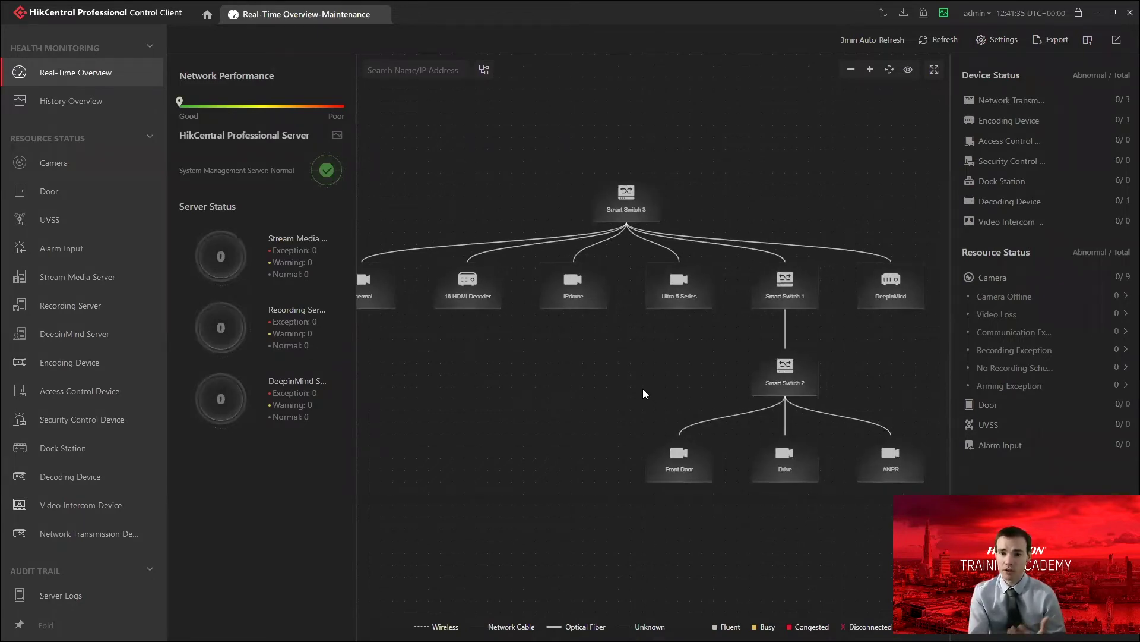
pyautogui.moveTo(639, 373)
pyautogui.mouseDown()
pyautogui.moveTo(644, 338)
pyautogui.moveTo(630, 371)
pyautogui.mouseUp()
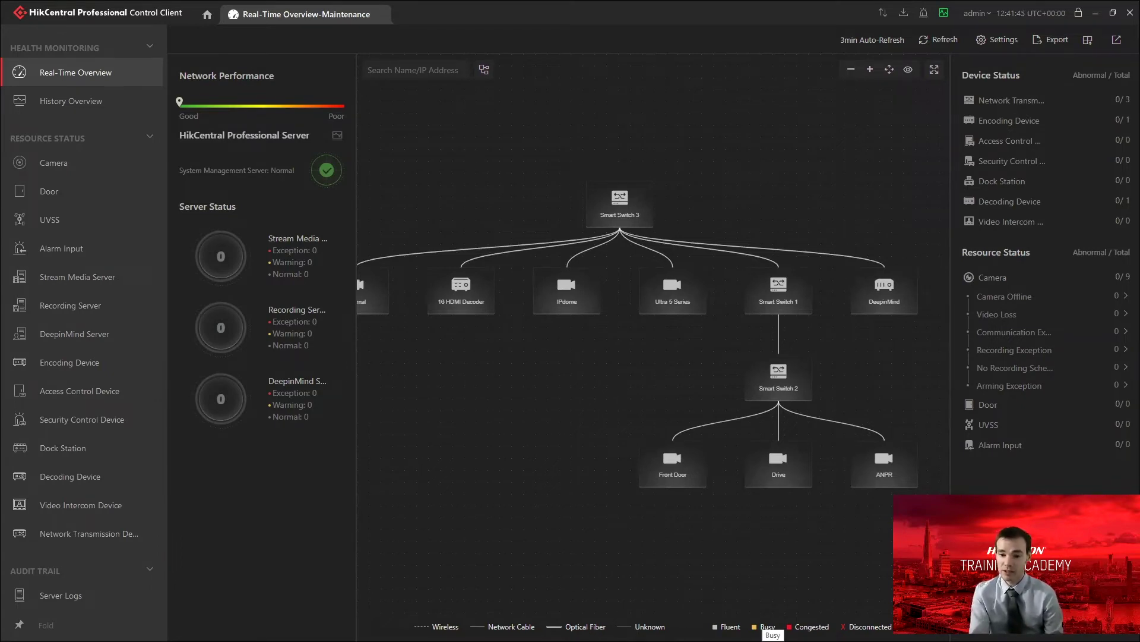
pyautogui.moveTo(746, 555); pyautogui.dragTo(761, 553)
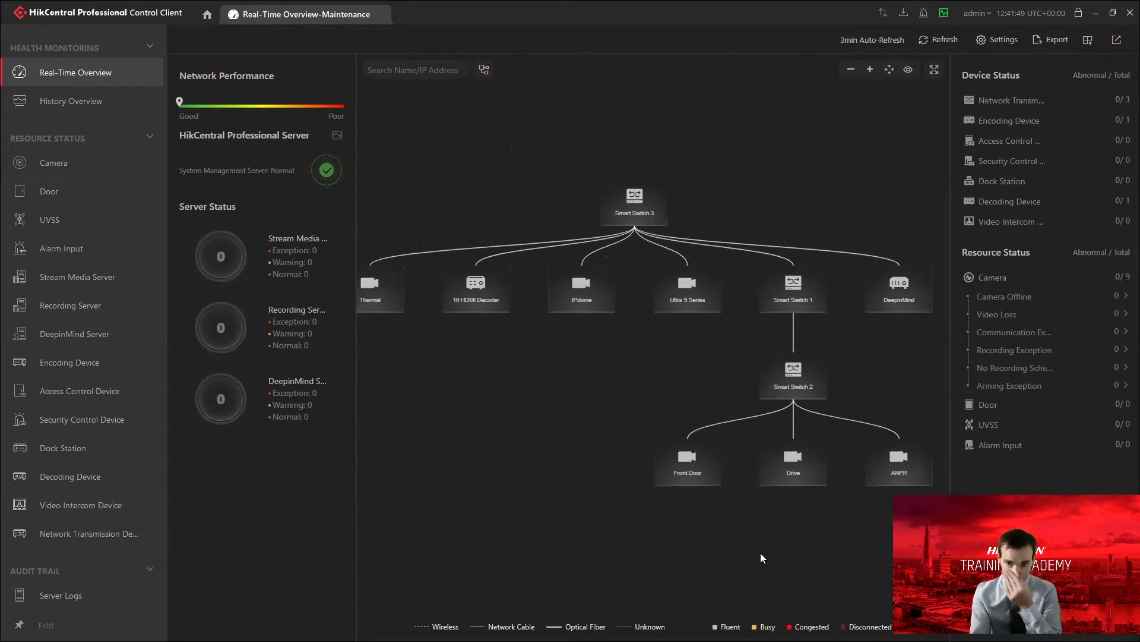
# Open the IPdome camera's Details panel and review its status information.
pyautogui.rightClick(594, 298)
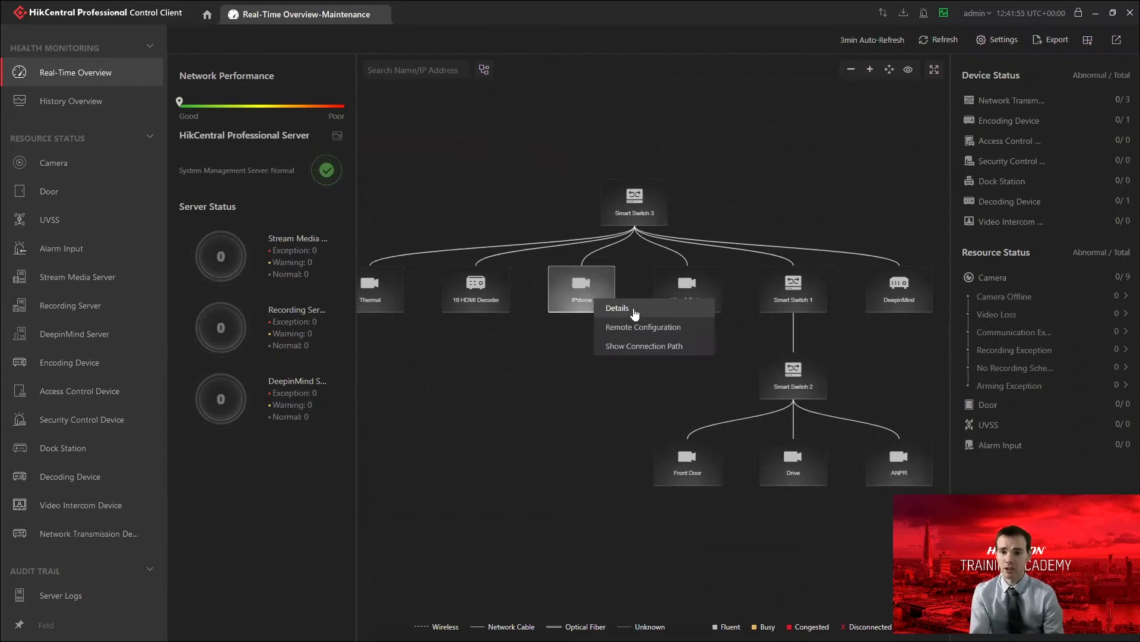
pyautogui.click(622, 309)
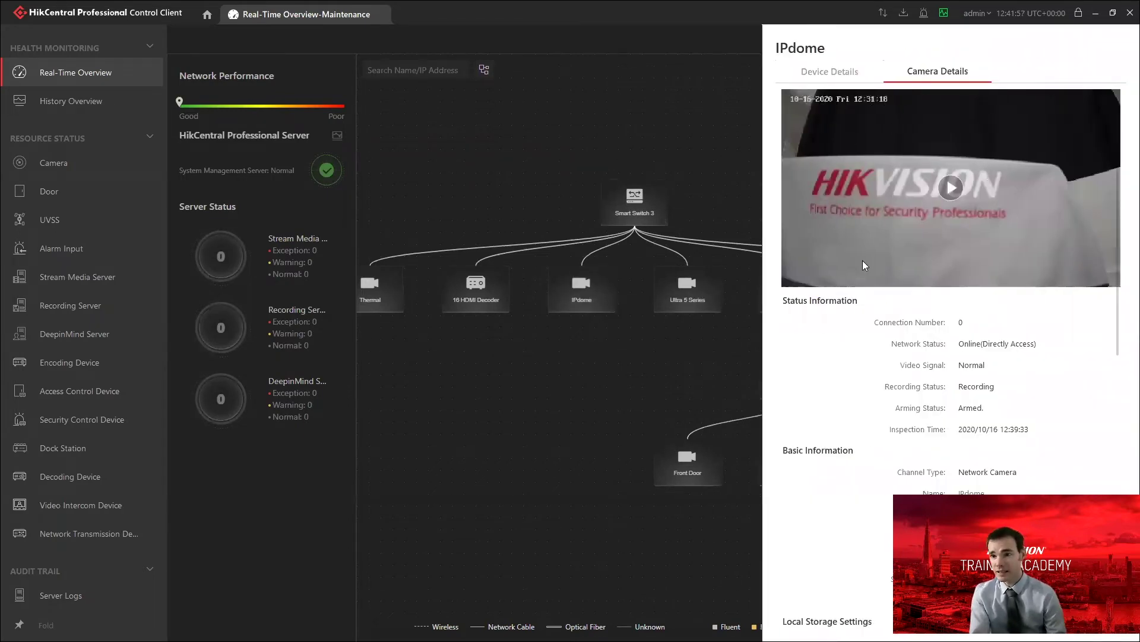
pyautogui.scroll(-1, 998, 343)
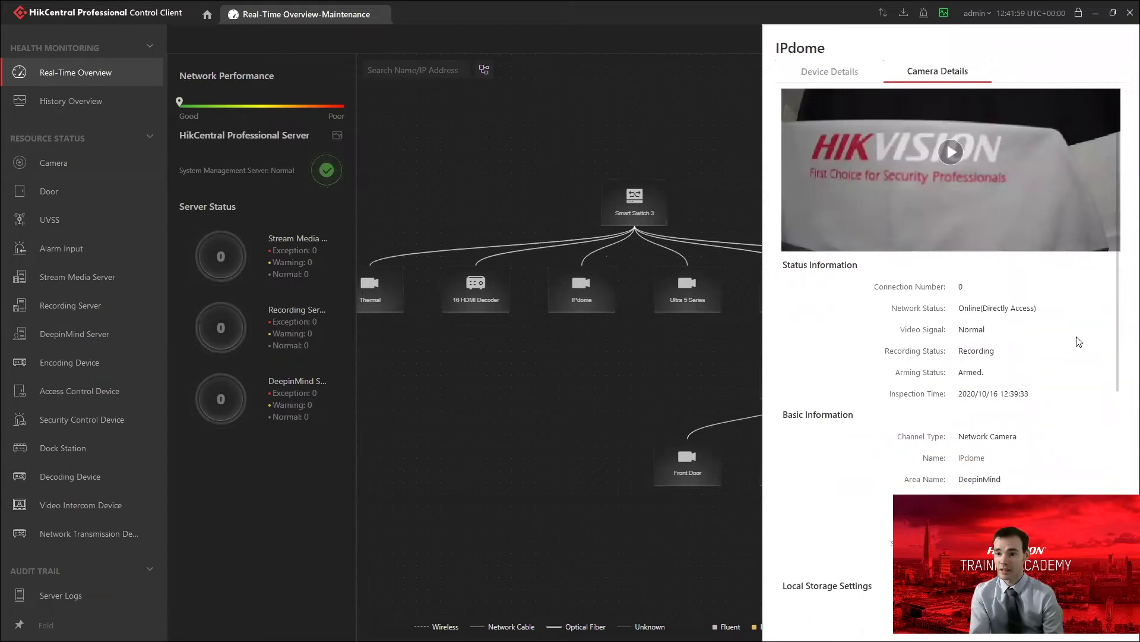
pyautogui.scroll(-1, 1077, 340)
pyautogui.scroll(-2, 1028, 357)
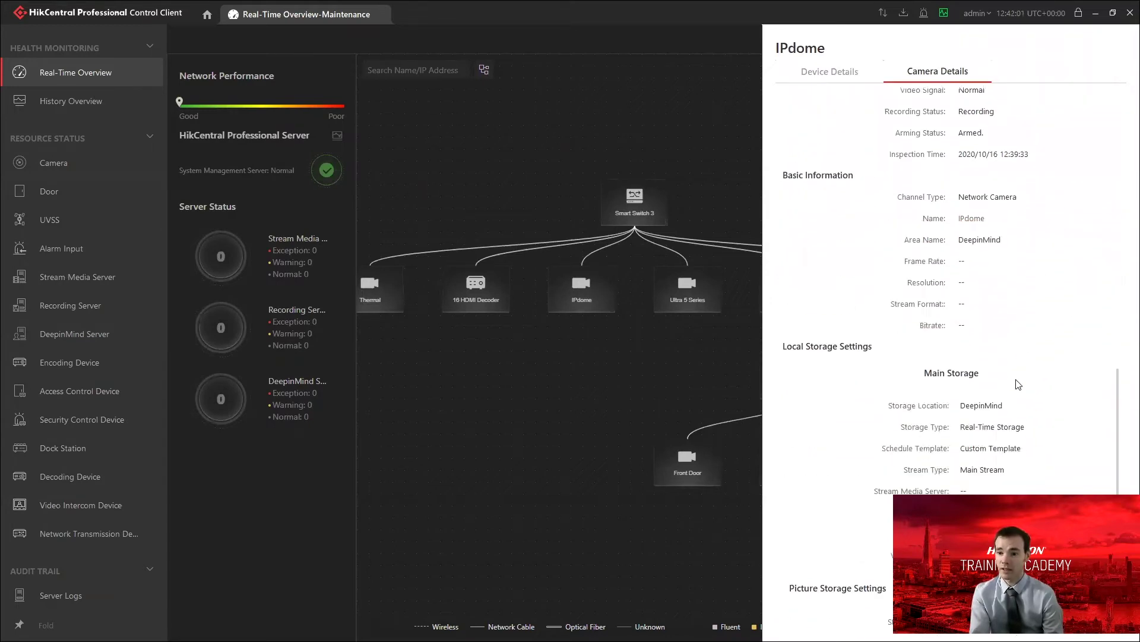
pyautogui.scroll(5, 1013, 397)
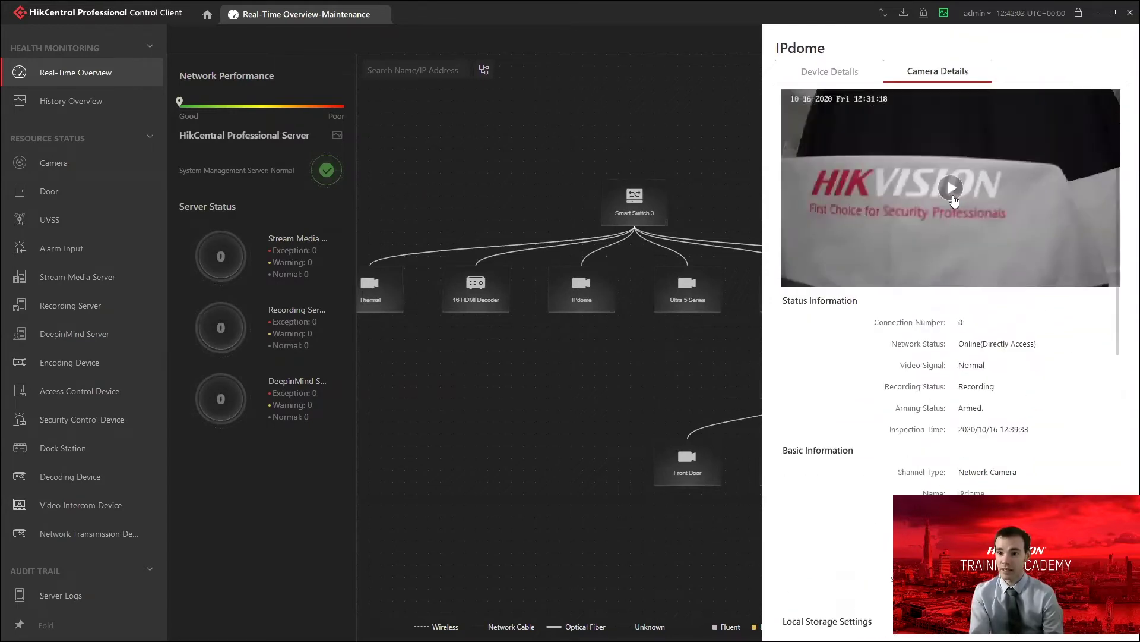
# Play the IPdome live preview, tilt it with PTZ control, then view Device Details.
pyautogui.click(948, 188)
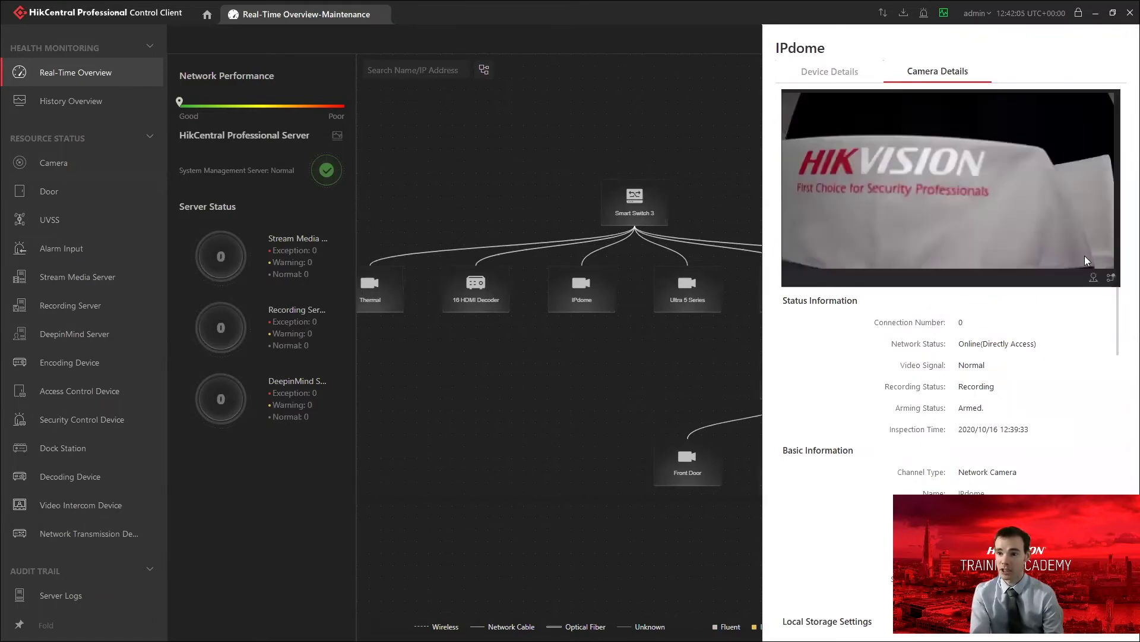
pyautogui.click(1093, 278)
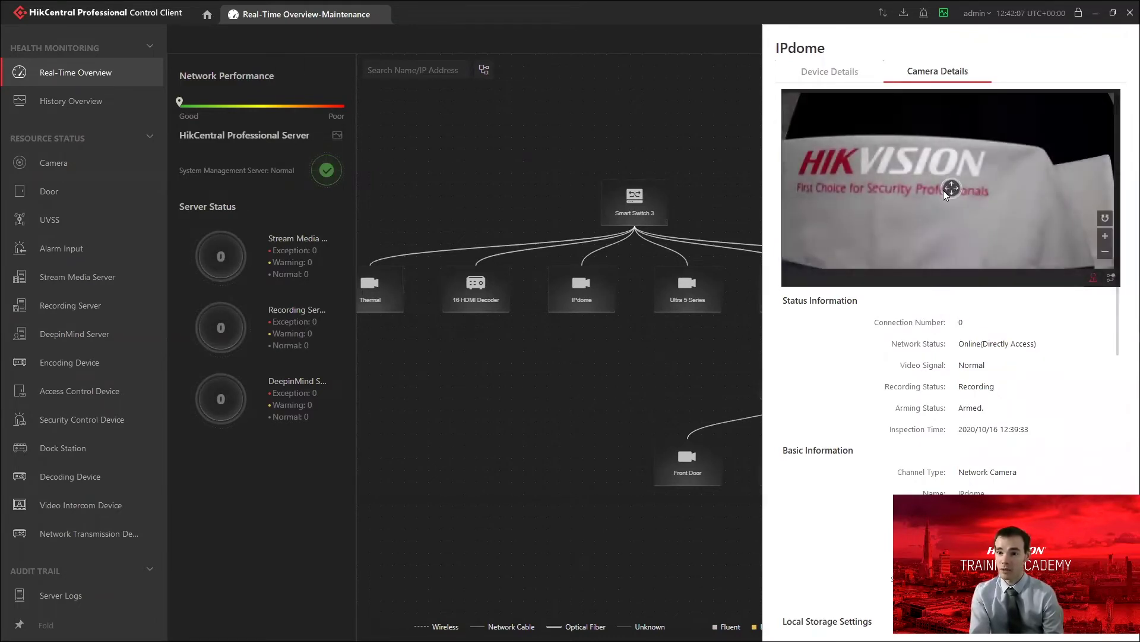
pyautogui.click(953, 191)
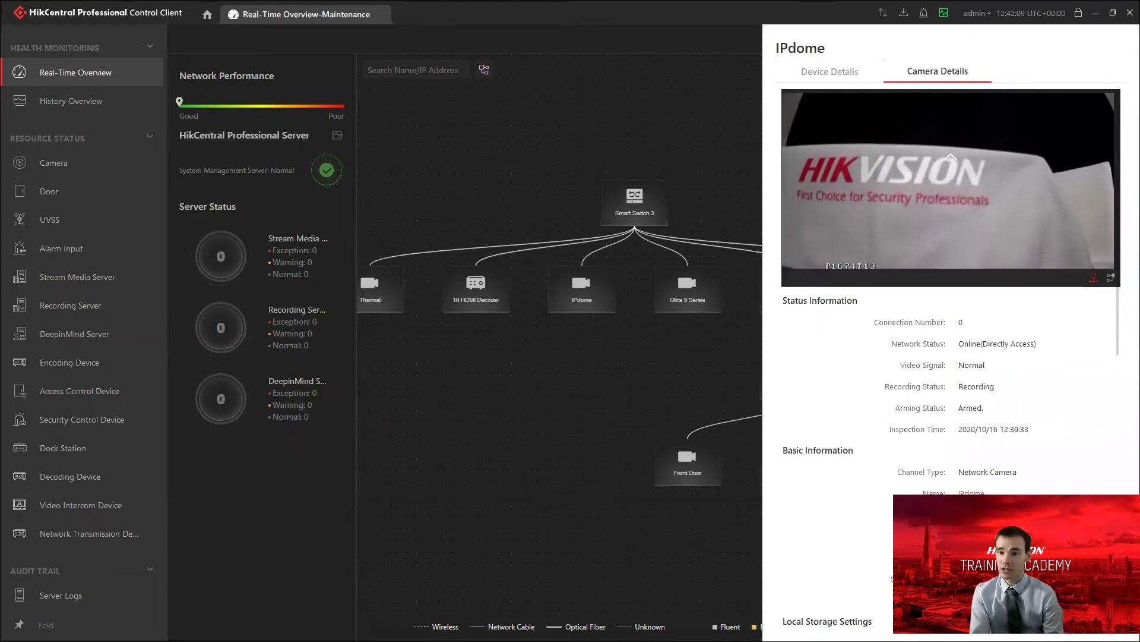
pyautogui.click(955, 194)
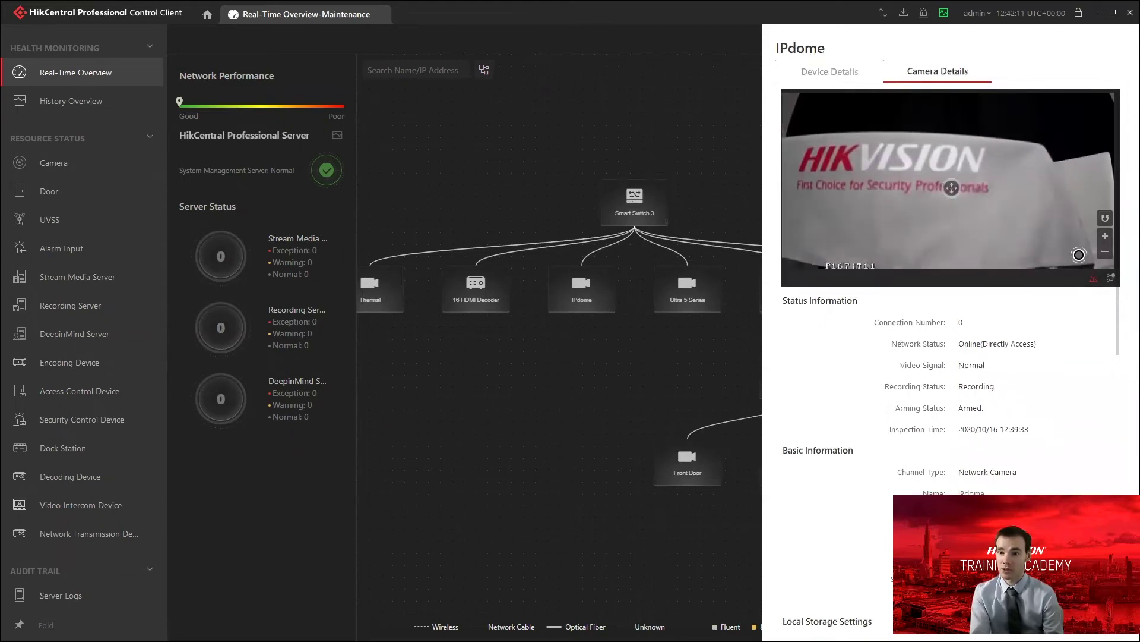
pyautogui.click(836, 72)
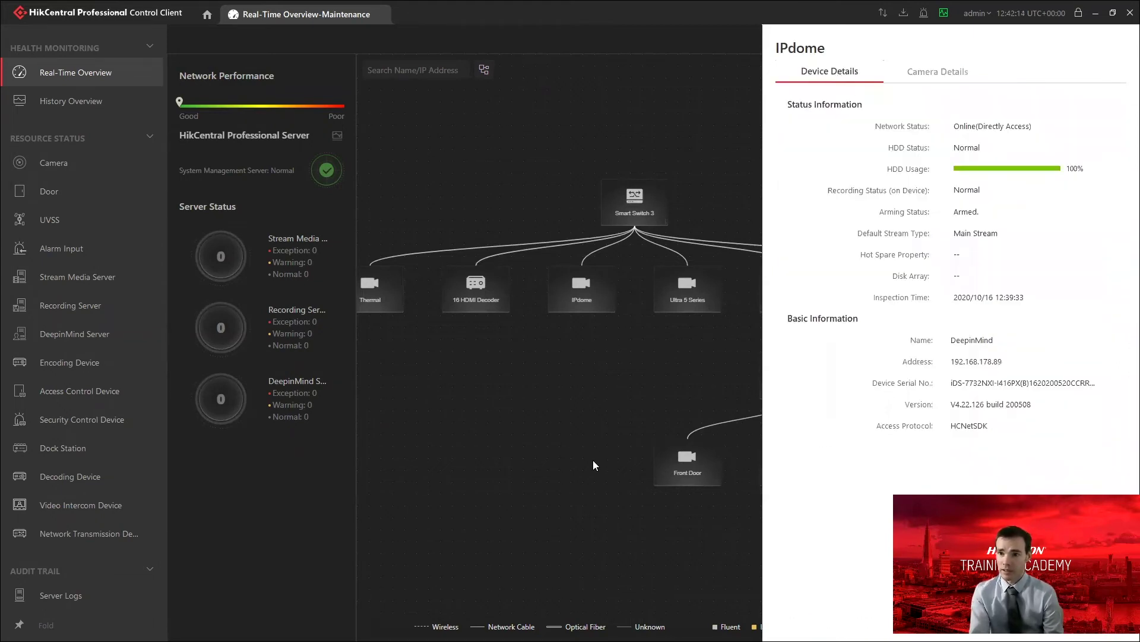
# Check Smart Switch 3's port status, port statistics and device alarms, then close its details.
pyautogui.click(576, 398)
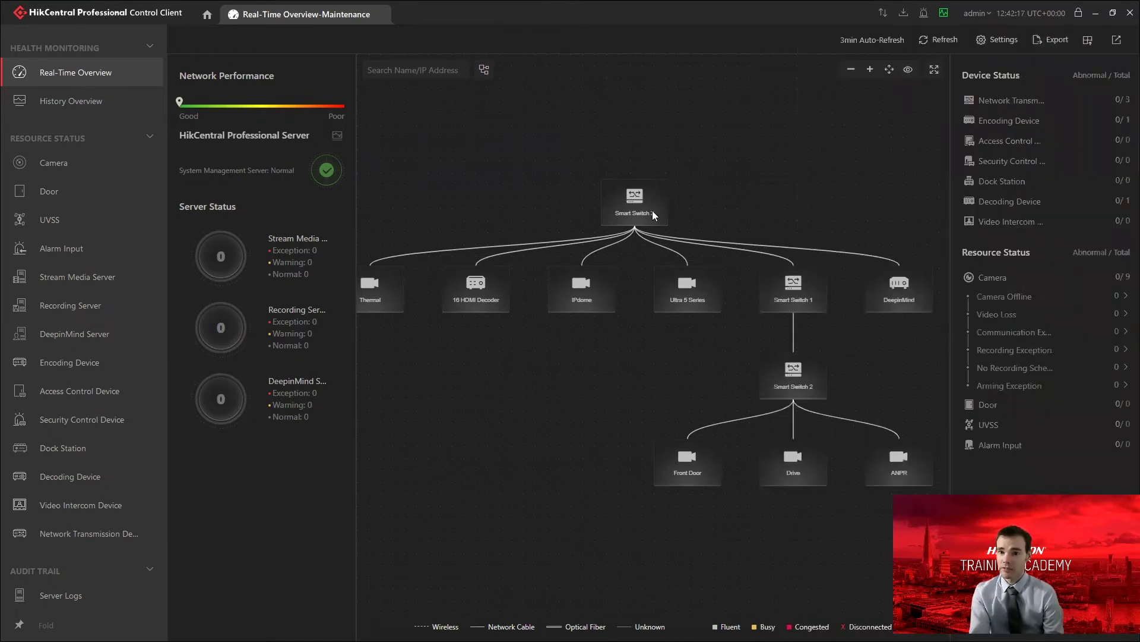
pyautogui.rightClick(637, 215)
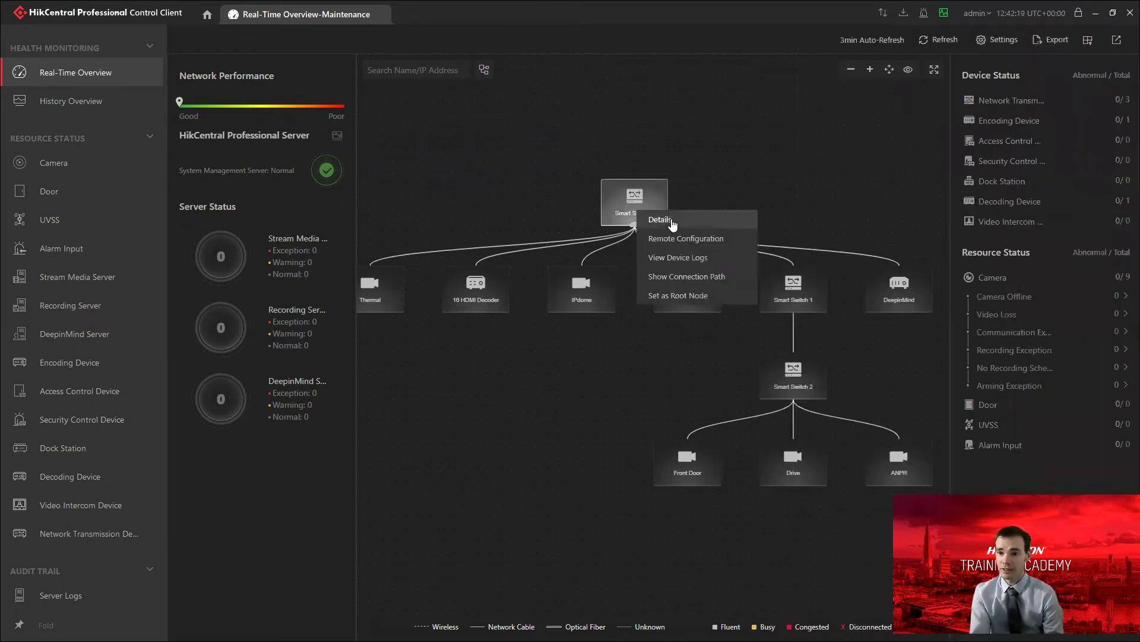
pyautogui.click(673, 224)
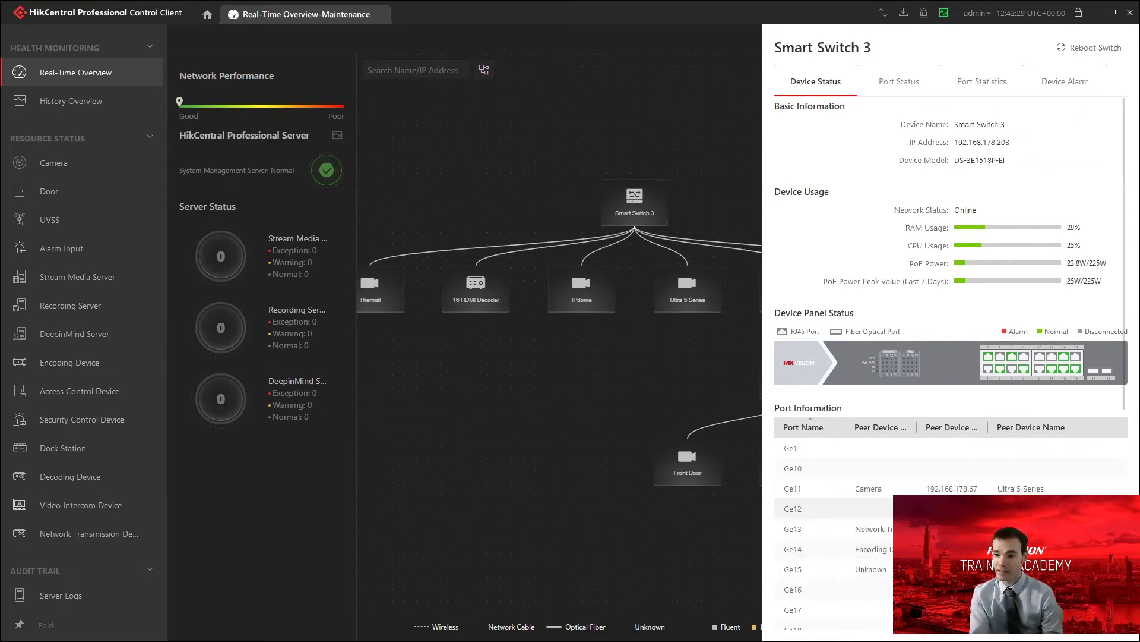
pyautogui.click(900, 83)
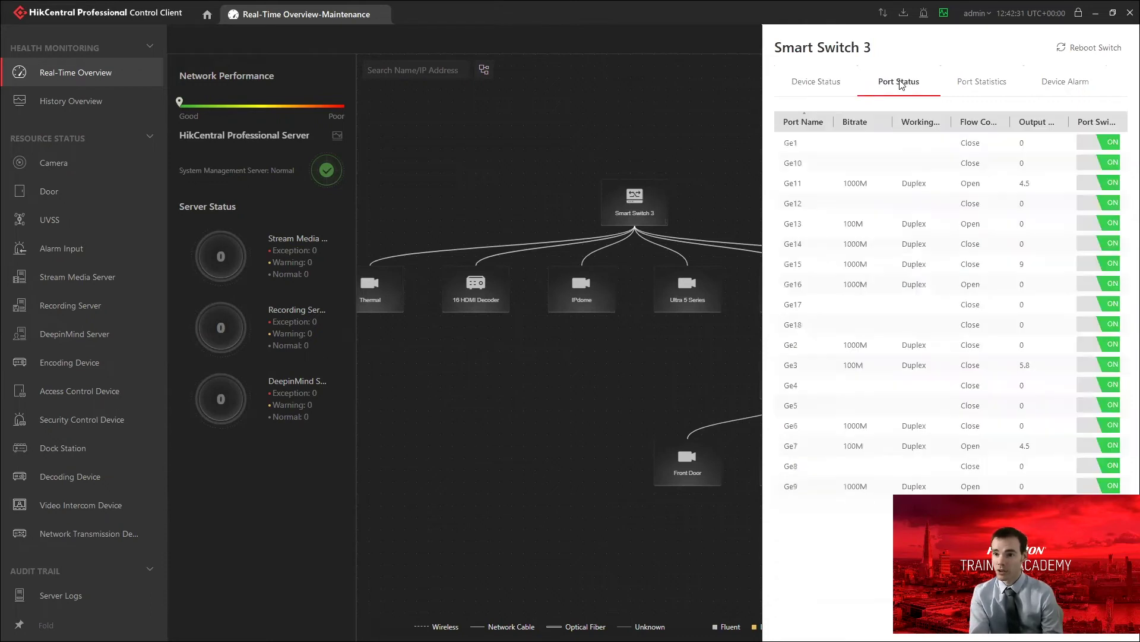
pyautogui.click(983, 86)
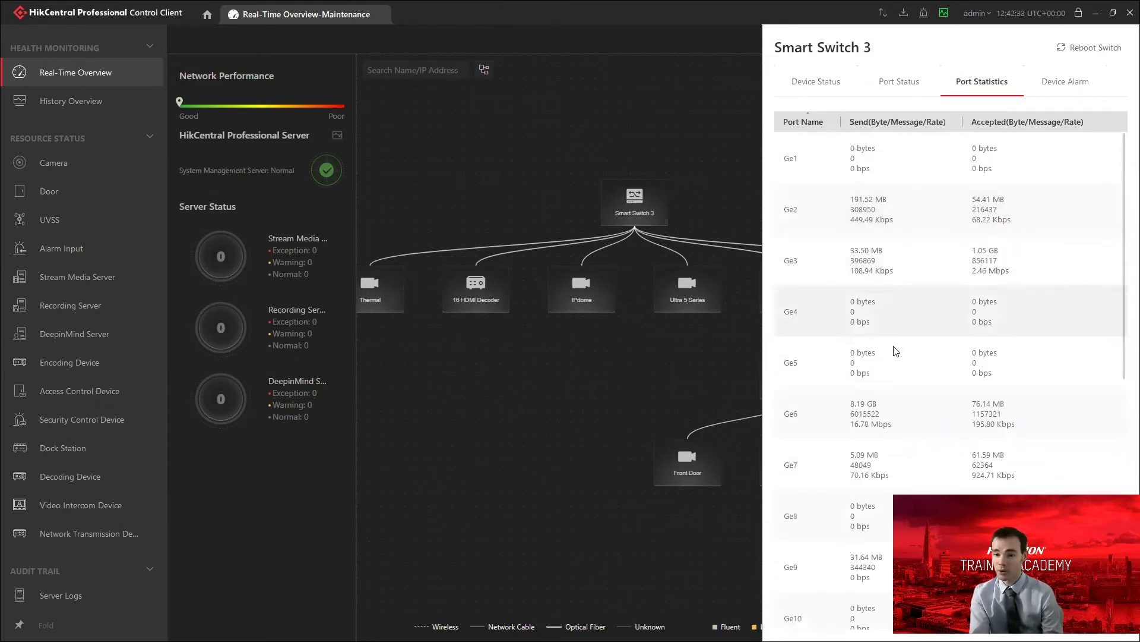
pyautogui.click(1082, 81)
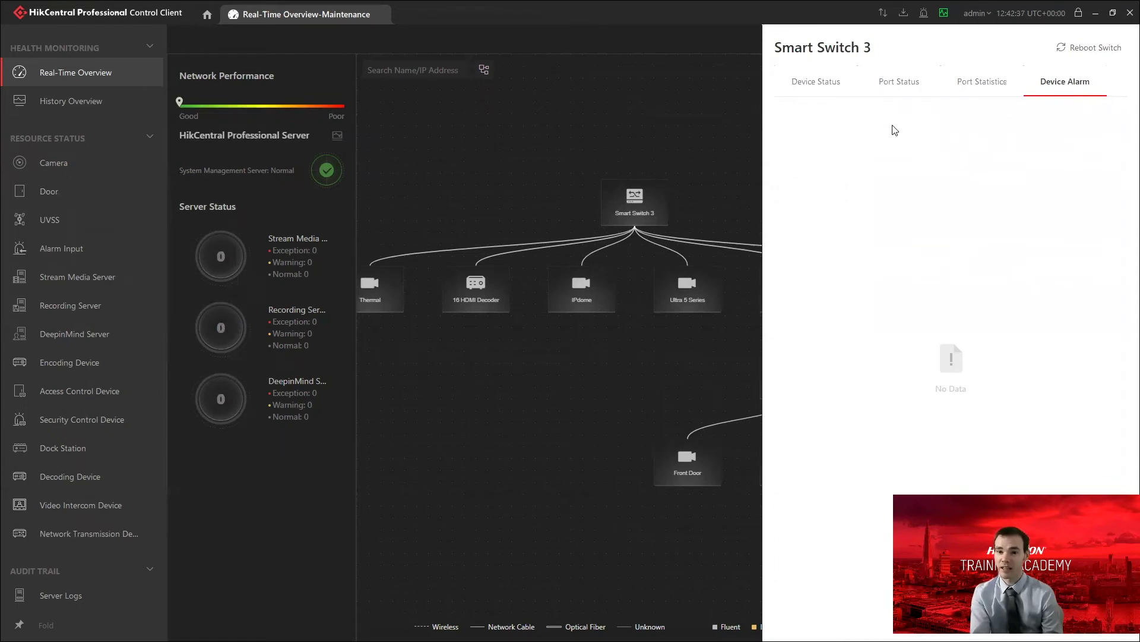
pyautogui.click(730, 127)
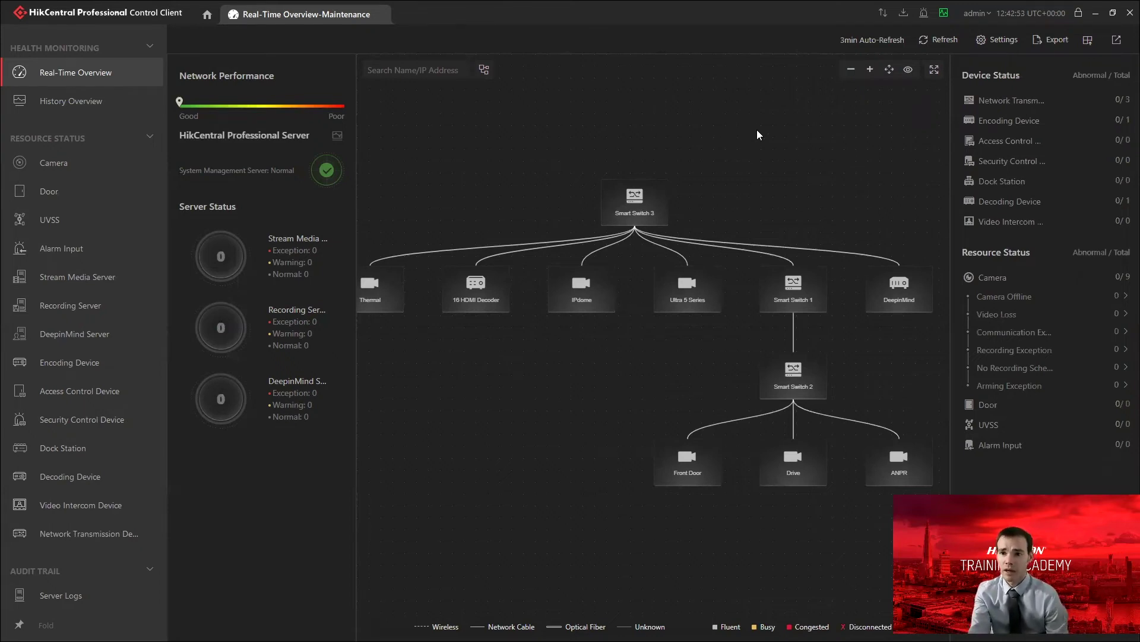
# Refresh the topology, then read Smart Switch 3's two Ge11 port alarms under Device Alarm.
pyautogui.click(938, 41)
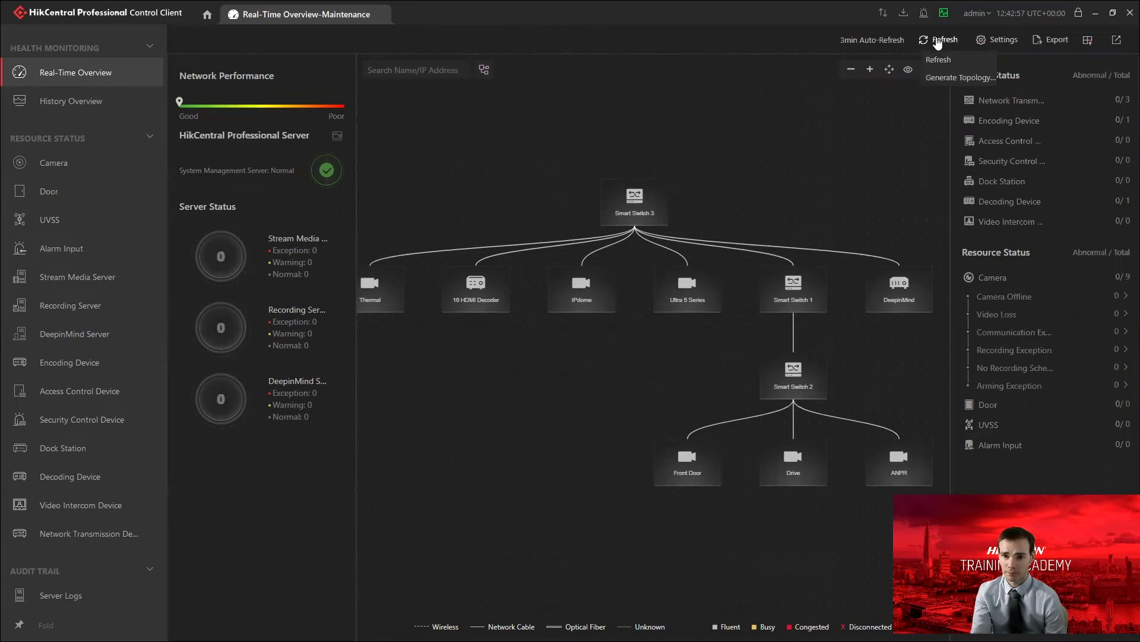
pyautogui.click(939, 60)
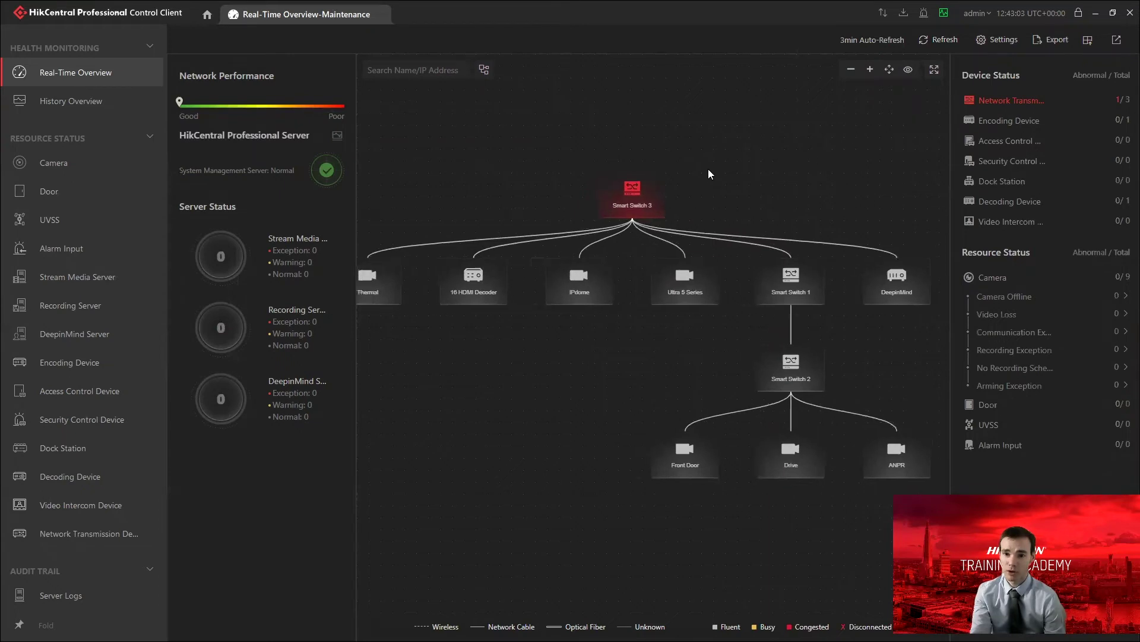
pyautogui.rightClick(635, 195)
pyautogui.click(652, 206)
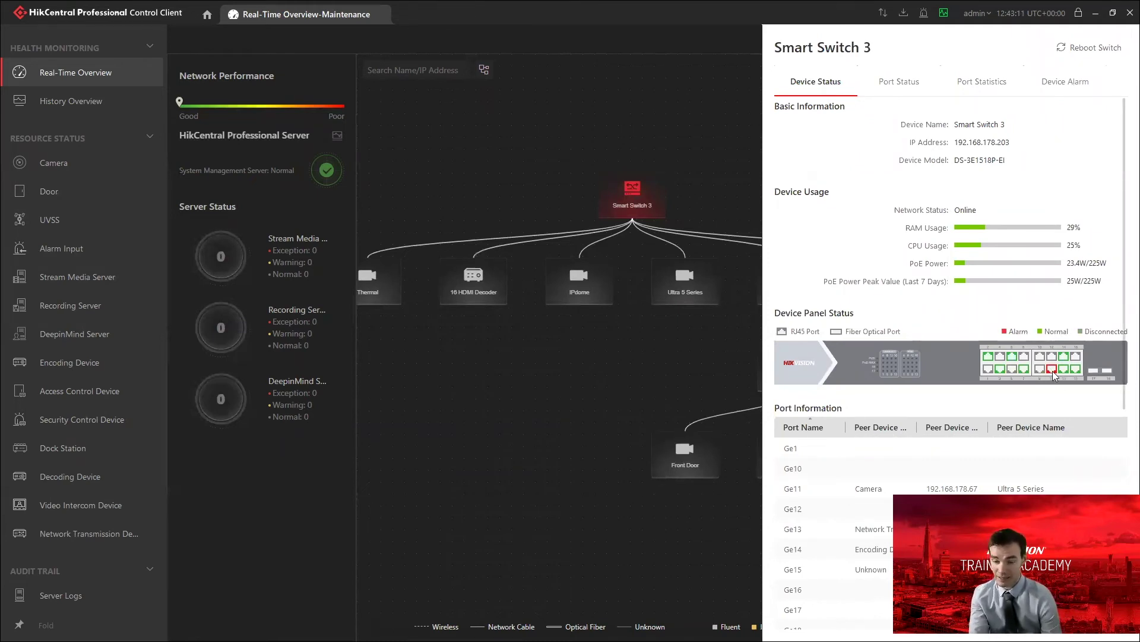
pyautogui.click(1066, 83)
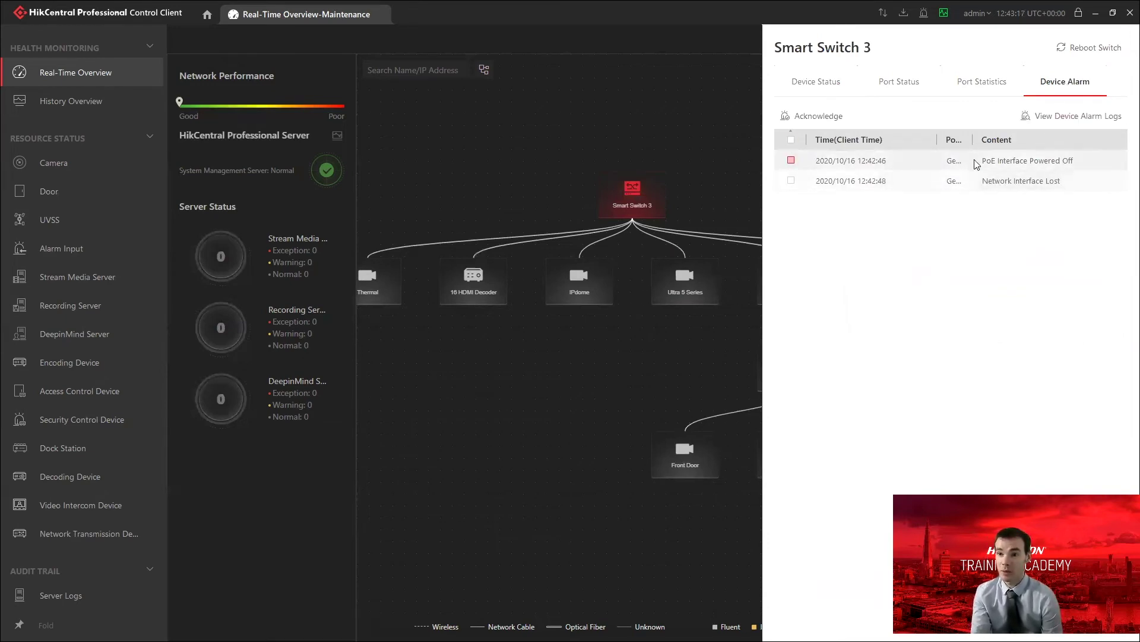
pyautogui.moveTo(972, 142); pyautogui.dragTo(988, 142)
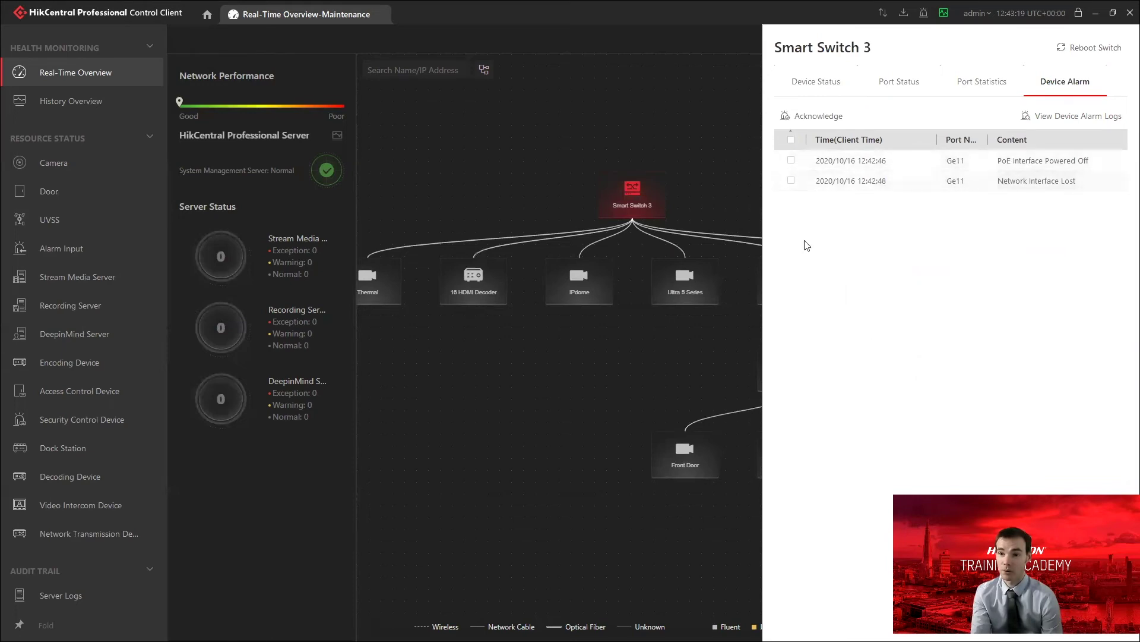
pyautogui.click(696, 158)
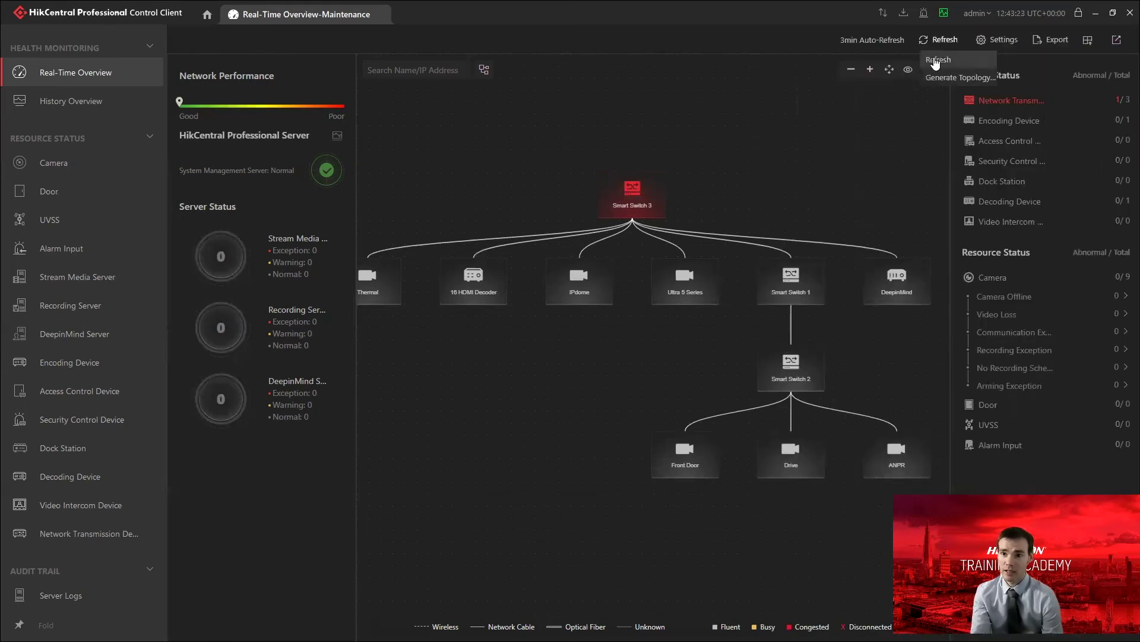
# Refresh the topology, confirm DeepinMind's Ultra 5 Series recording exception, then refresh again.
pyautogui.click(939, 41)
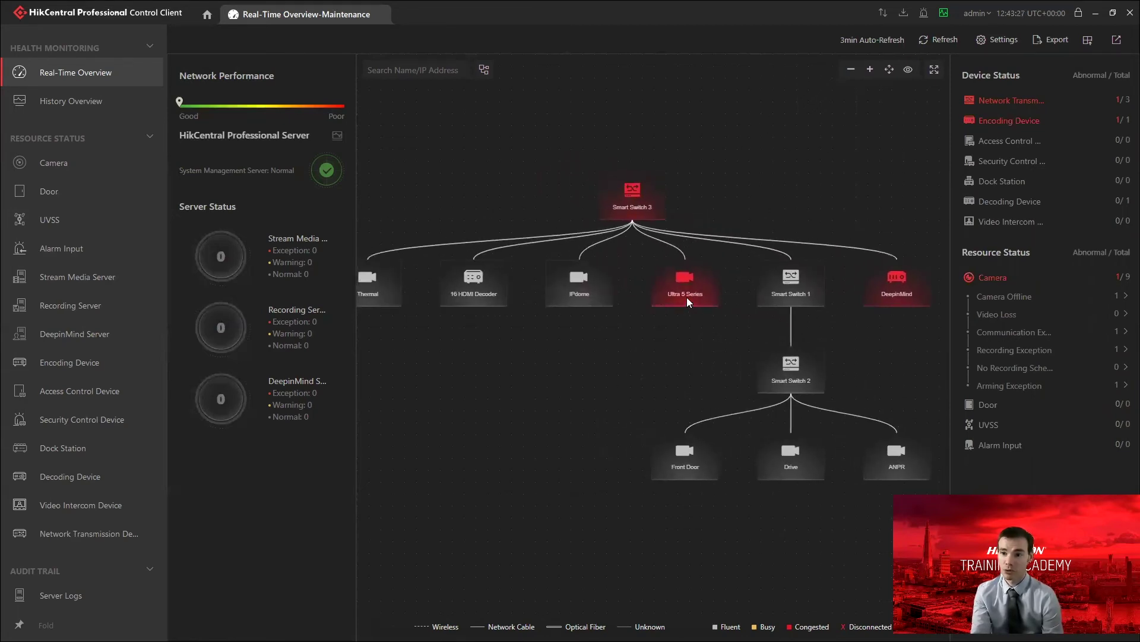
pyautogui.rightClick(915, 293)
pyautogui.click(937, 303)
pyautogui.click(972, 191)
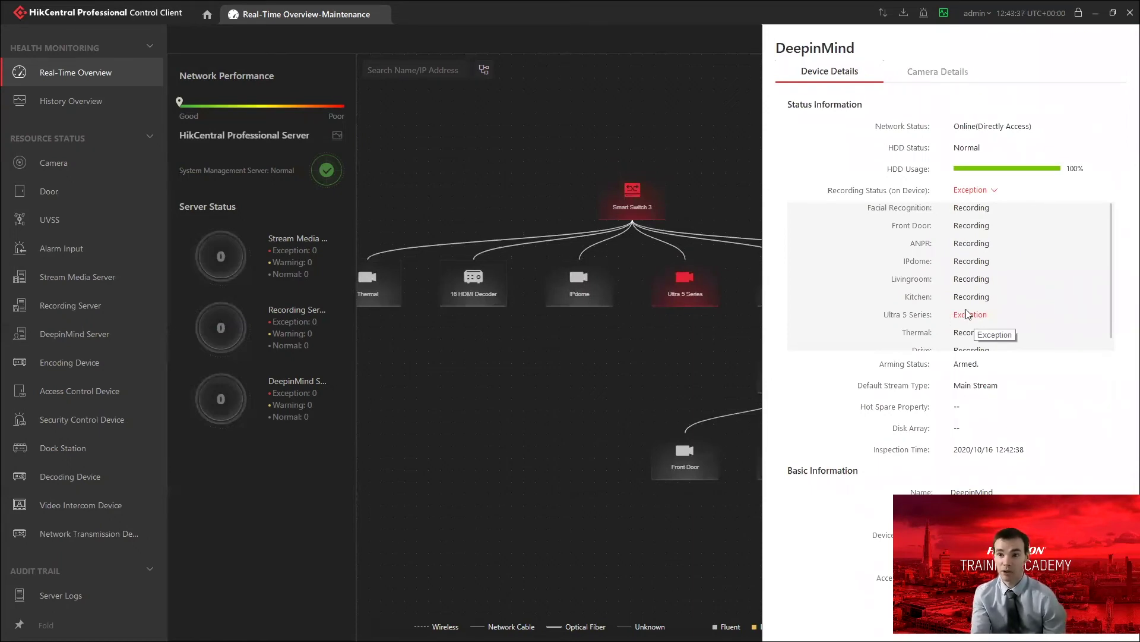
pyautogui.click(692, 142)
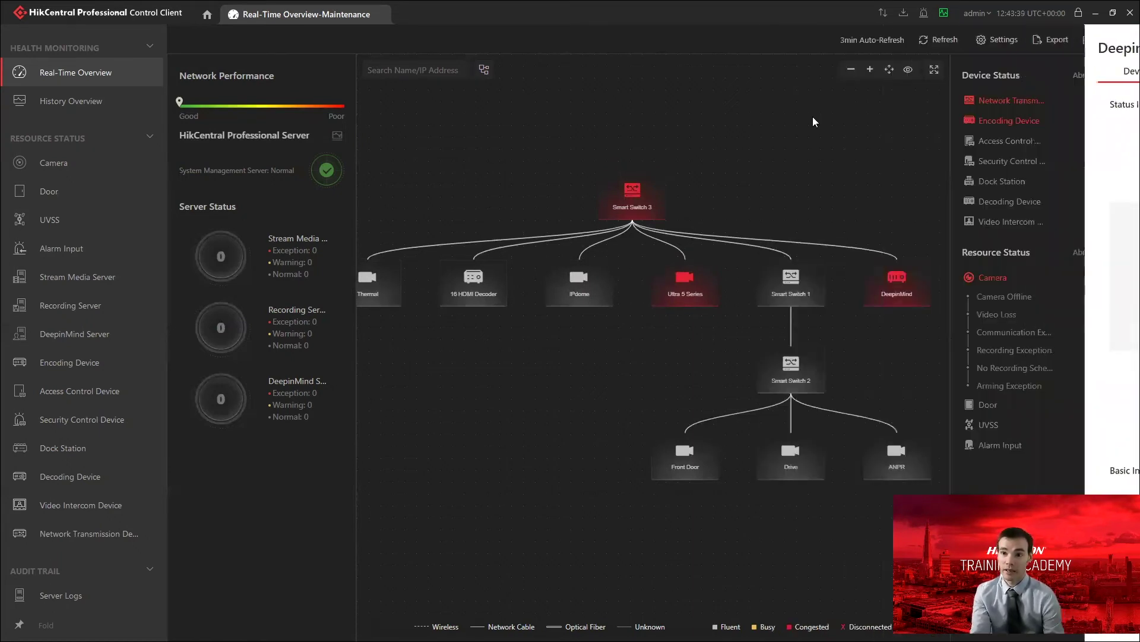
pyautogui.click(939, 39)
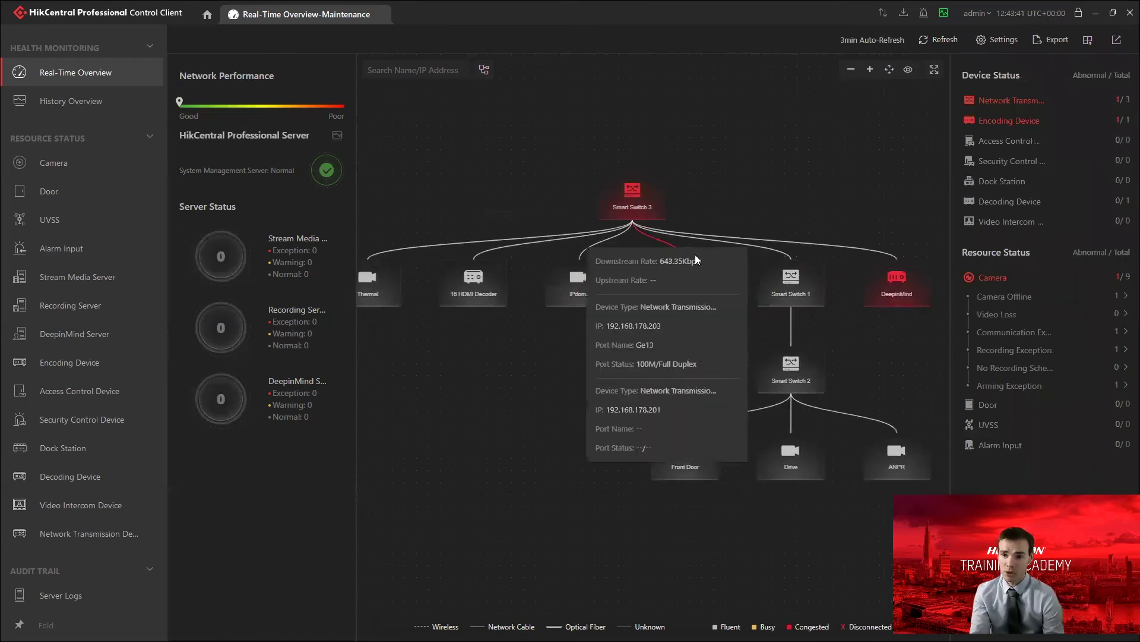